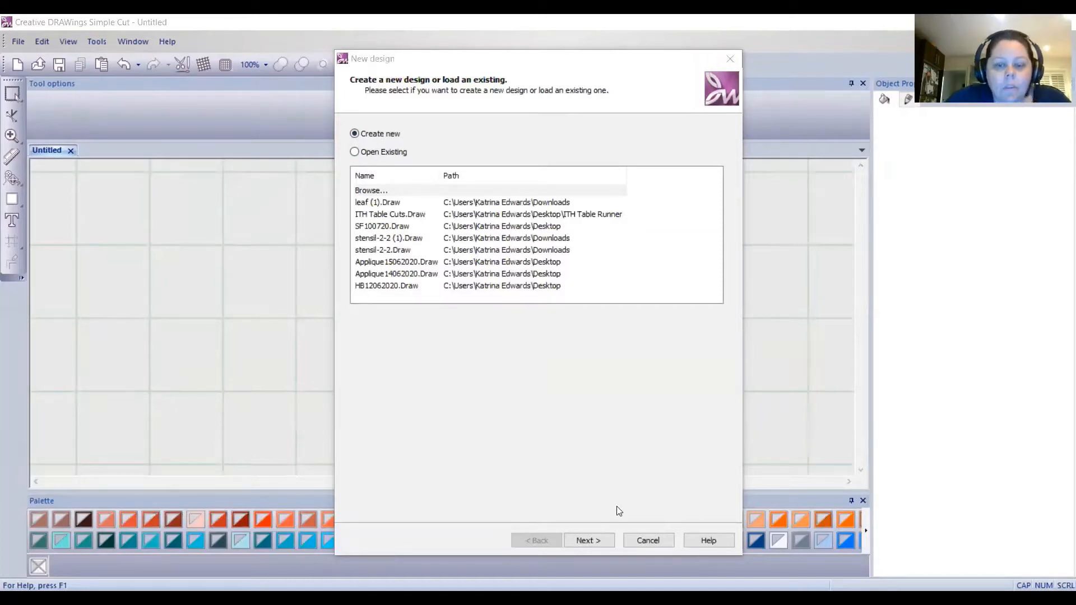
Create a new Cut design from the desktop artwork file G110720m.svg on the Janome Edge 12X12 cutting mat
key("Return")
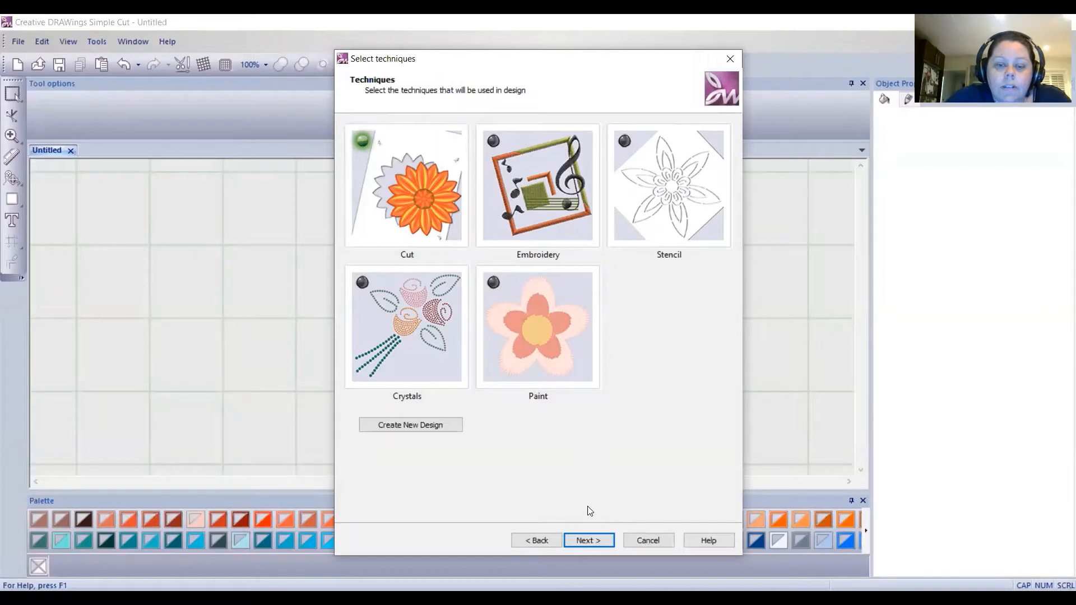
key("Return")
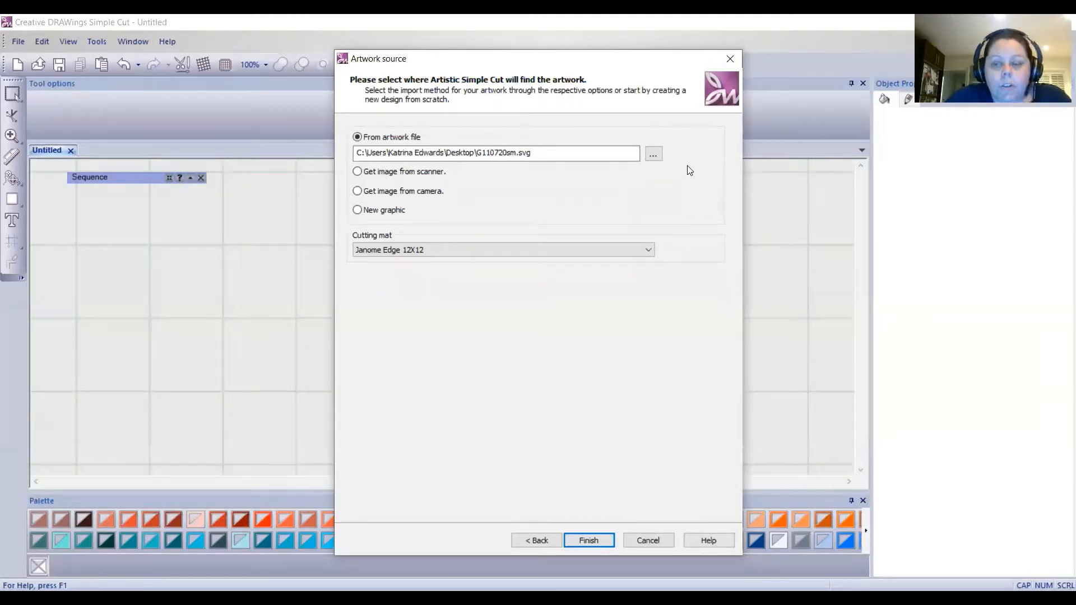
left_click(653, 154)
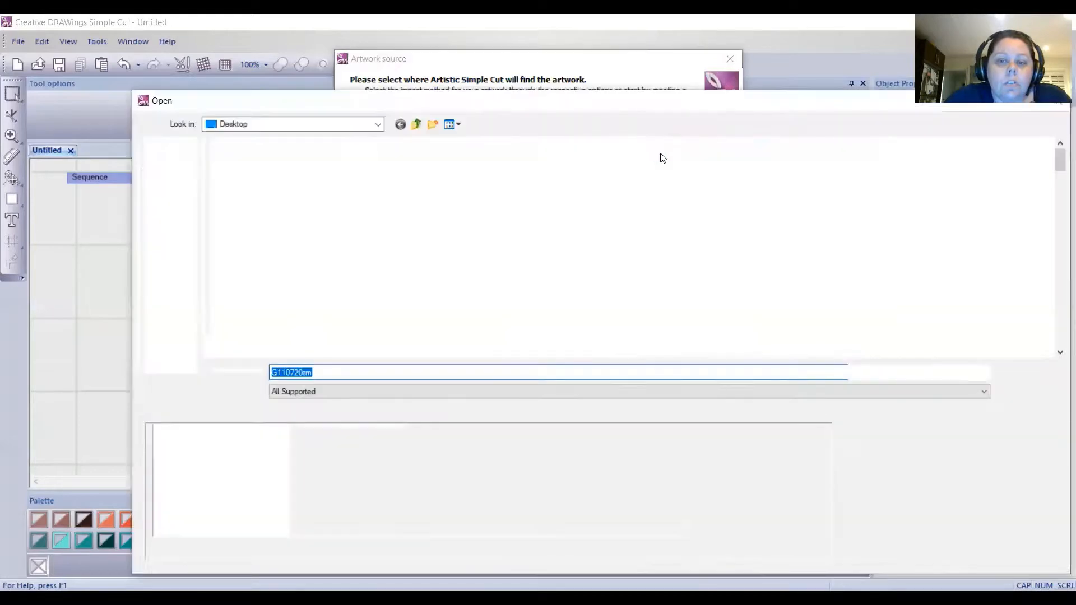
left_click_drag(663, 99, 619, 72)
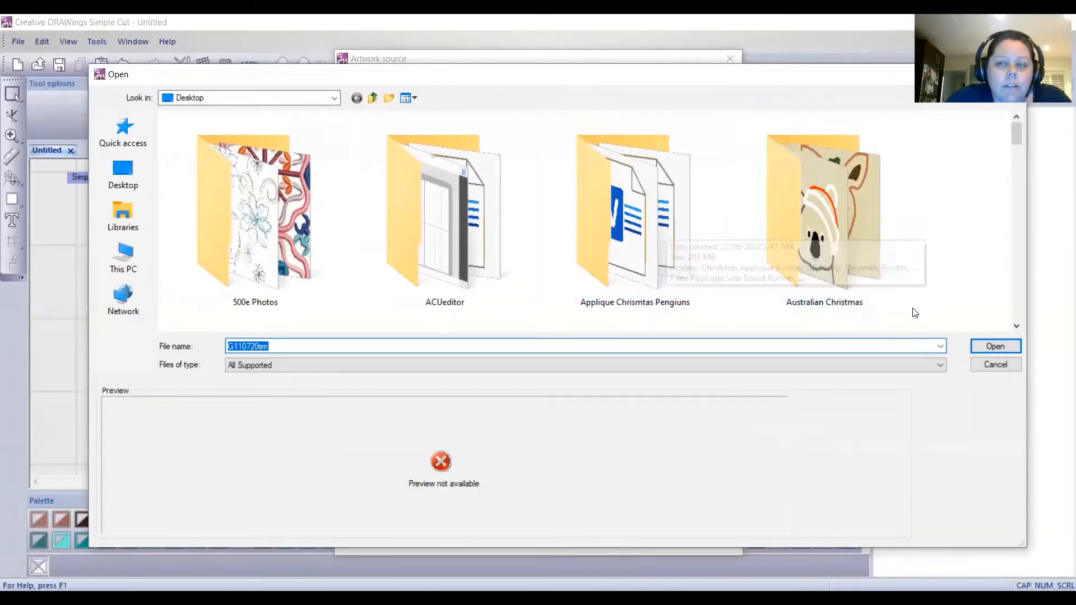
scroll(965, 257, "down", 10)
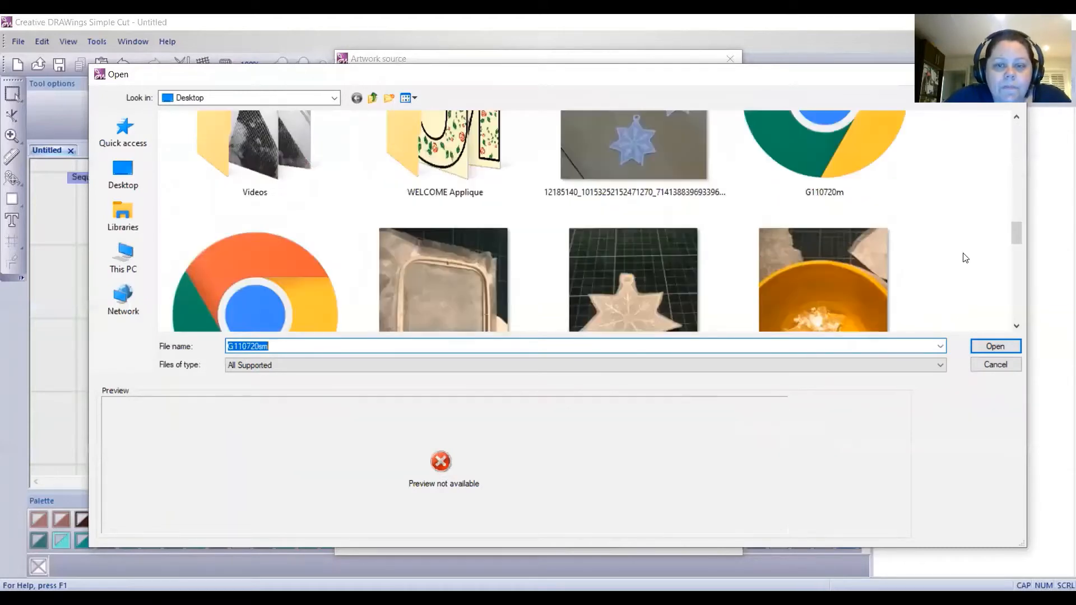
scroll(965, 258, "down", 3)
scroll(965, 258, "up", 3)
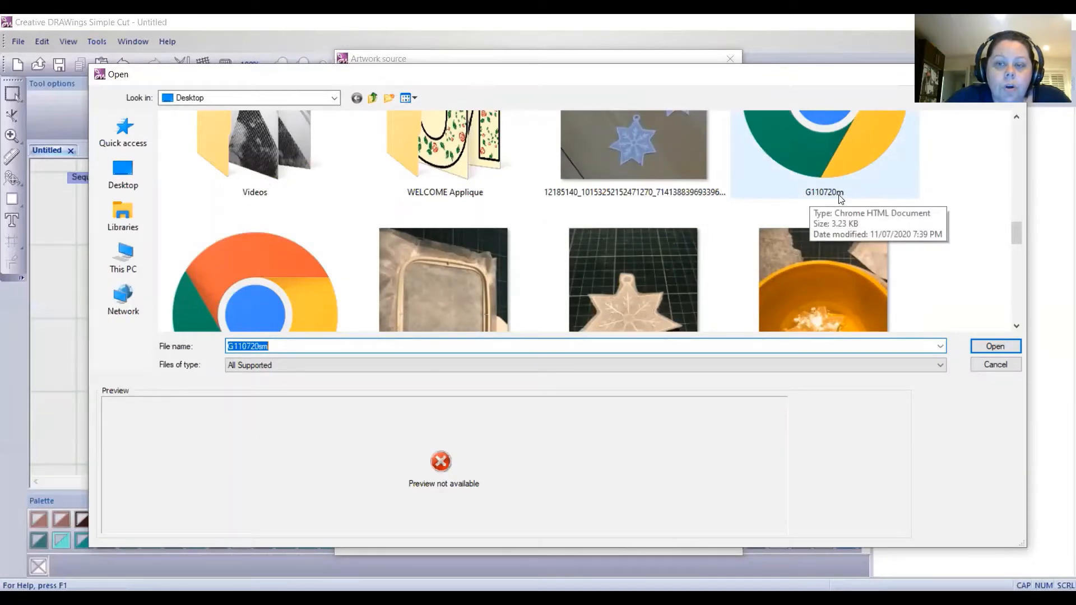
left_click(833, 156)
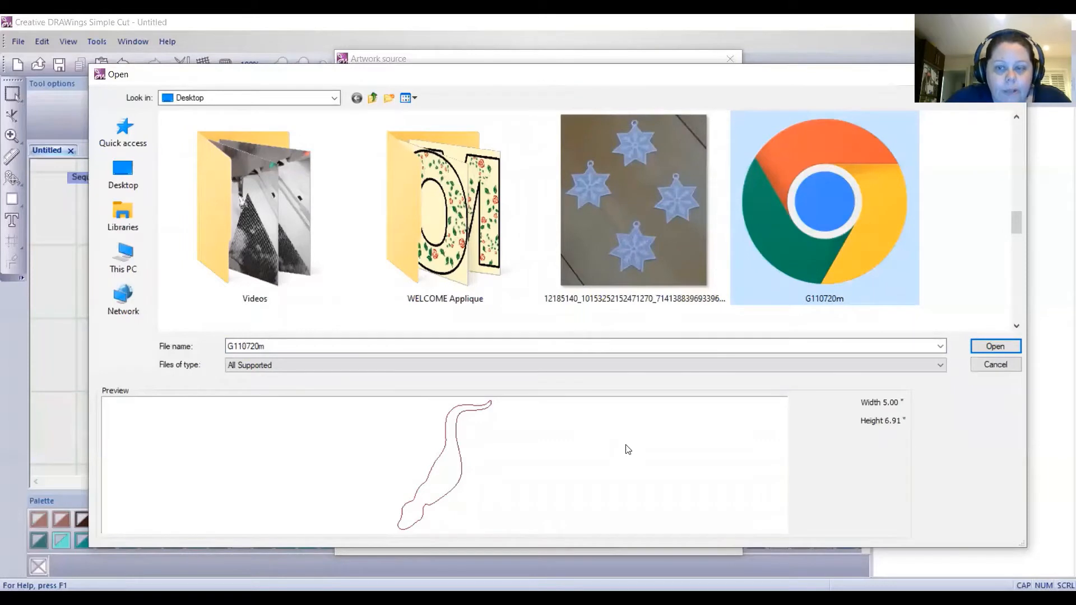
left_click(995, 347)
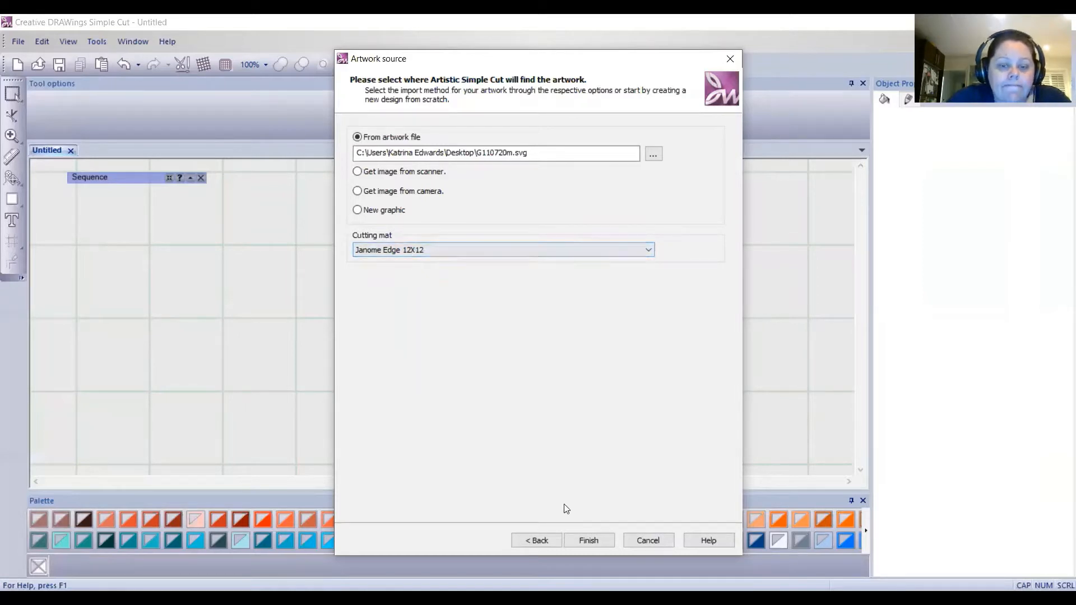
left_click(582, 539)
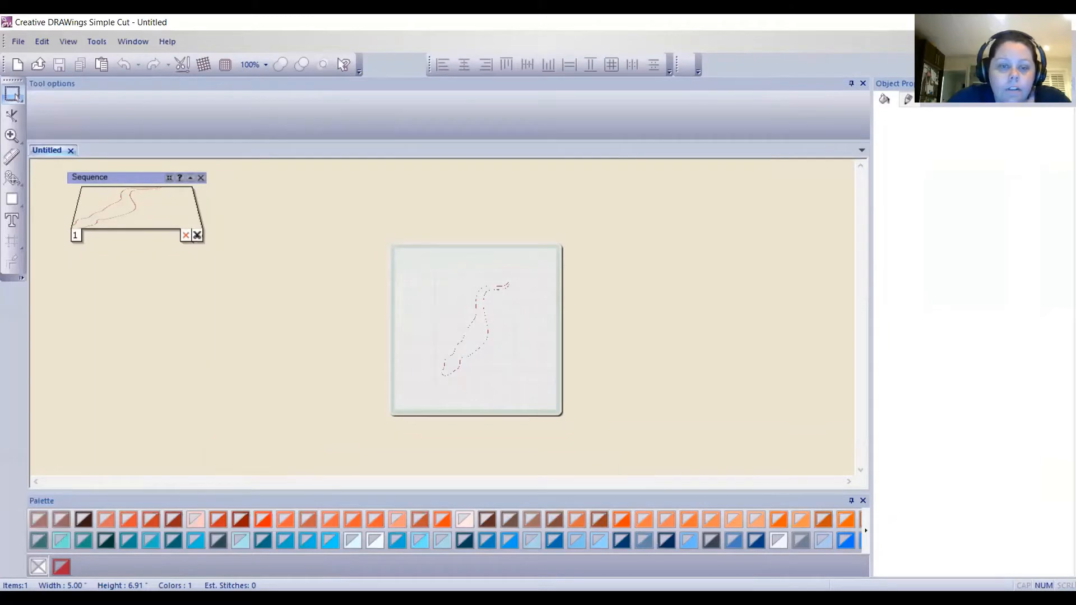
Apply the Edge cutter preset "Fabric backed with Fusible Webbing" to the imported outline
left_click(440, 328)
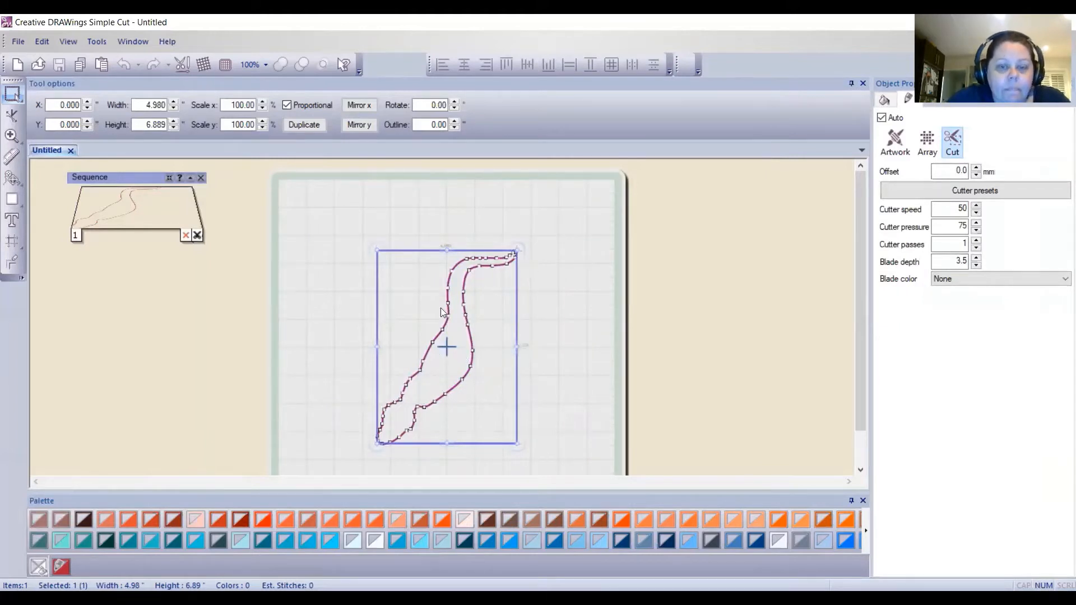
scroll(462, 341, "up", 1)
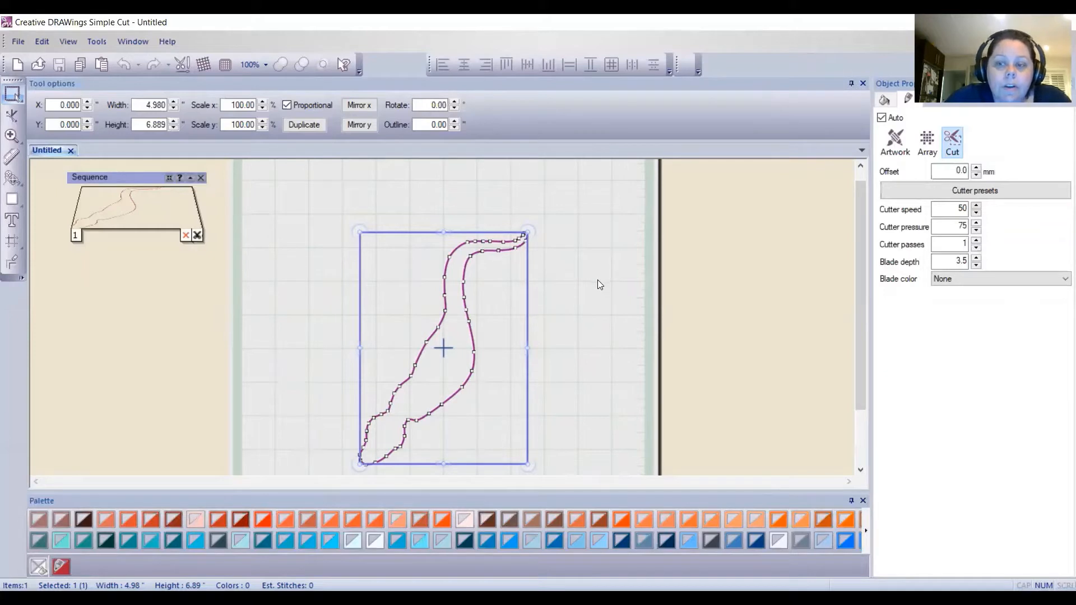
left_click(913, 190)
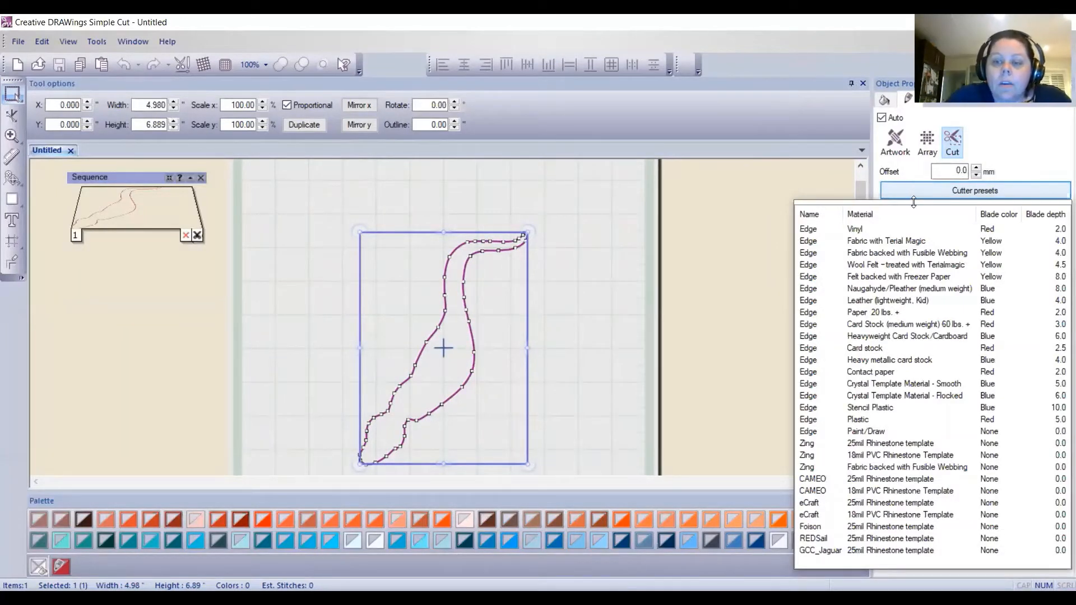
left_click(922, 254)
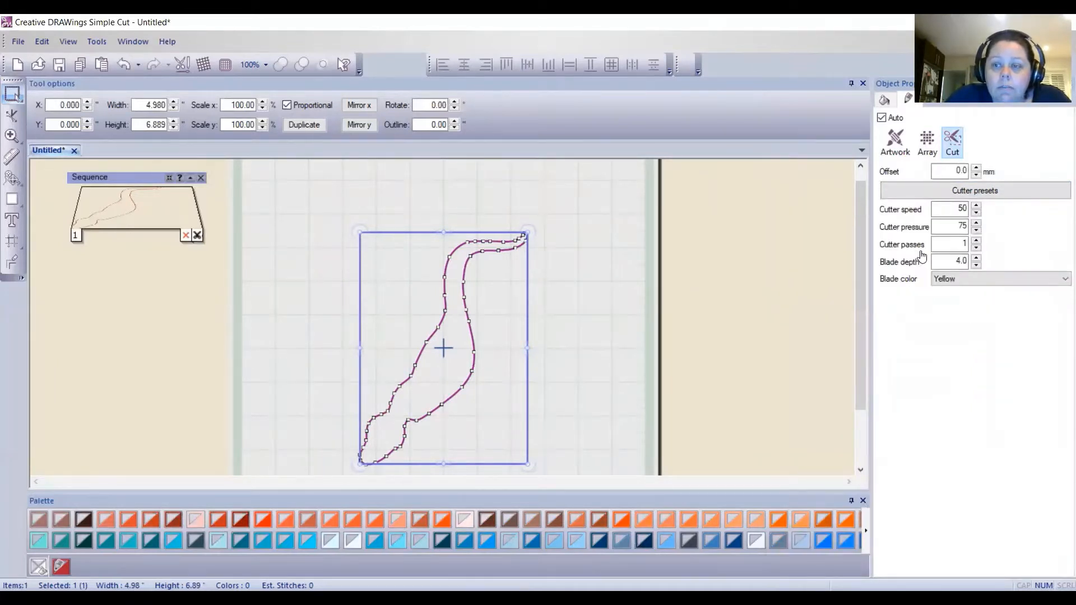
left_click(970, 190)
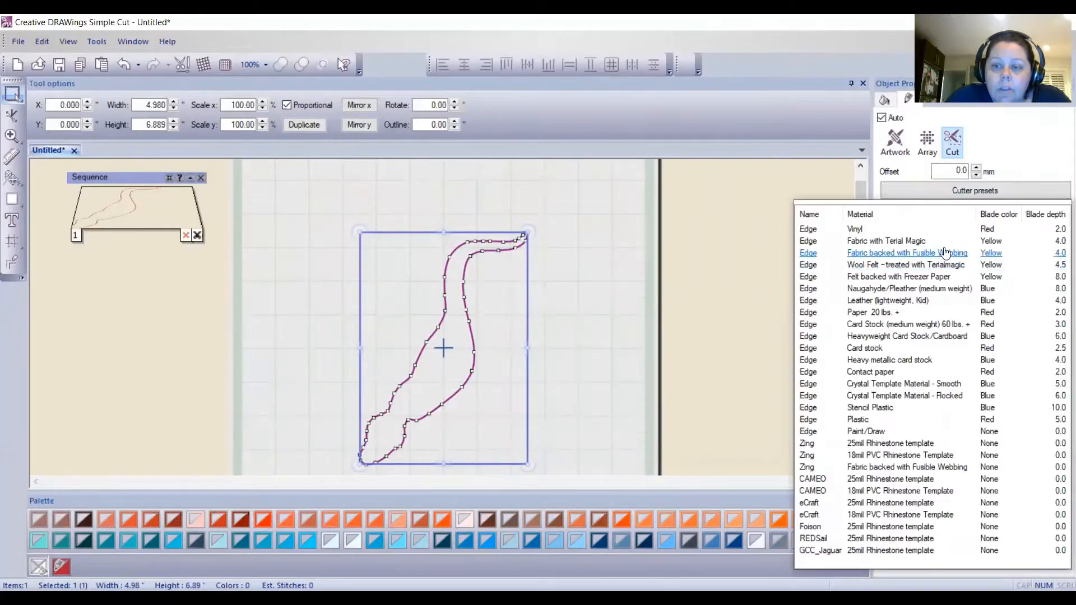
left_click(946, 252)
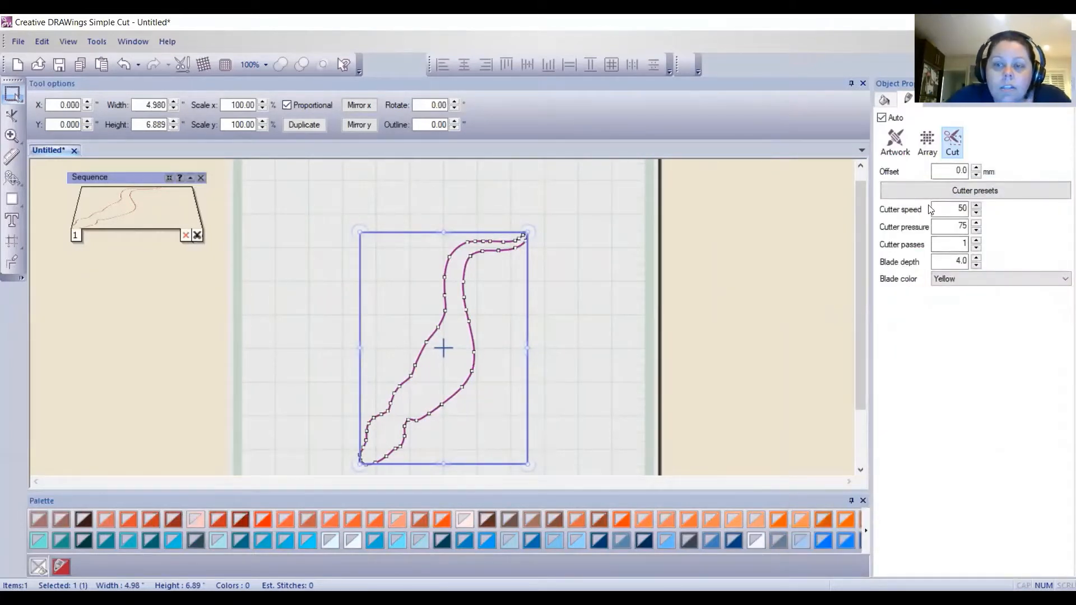
Set the outline's cutter speed to 35
left_click_drag(939, 207, 989, 213)
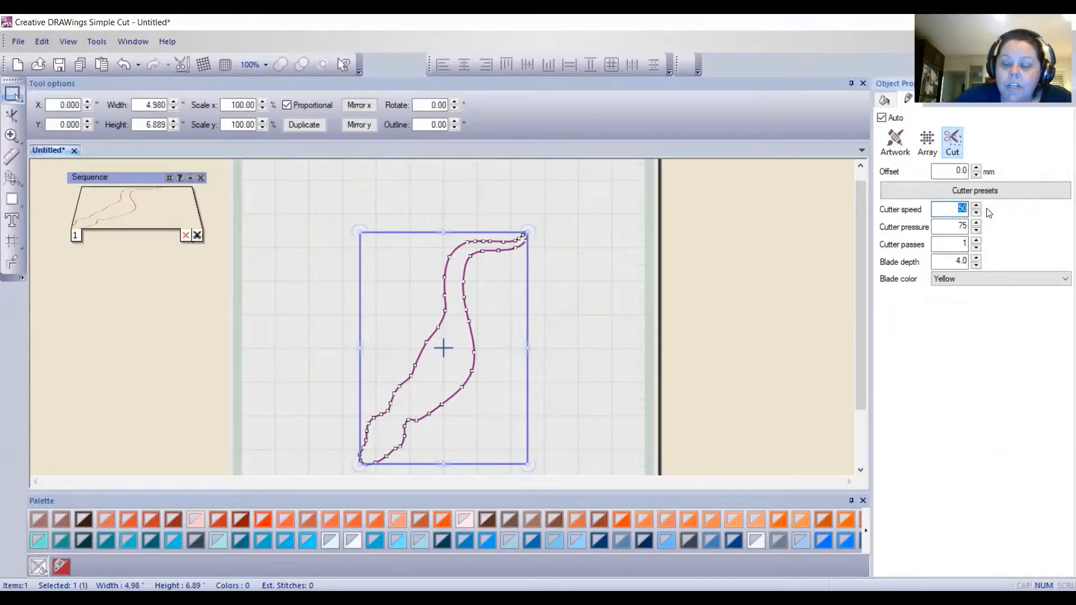
type("35")
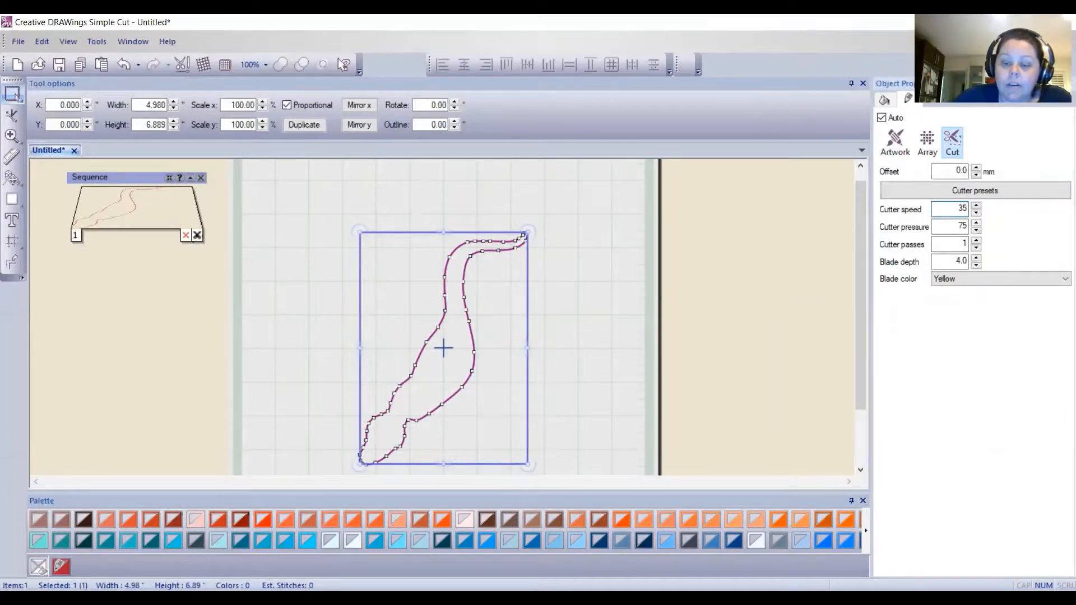
key("Return")
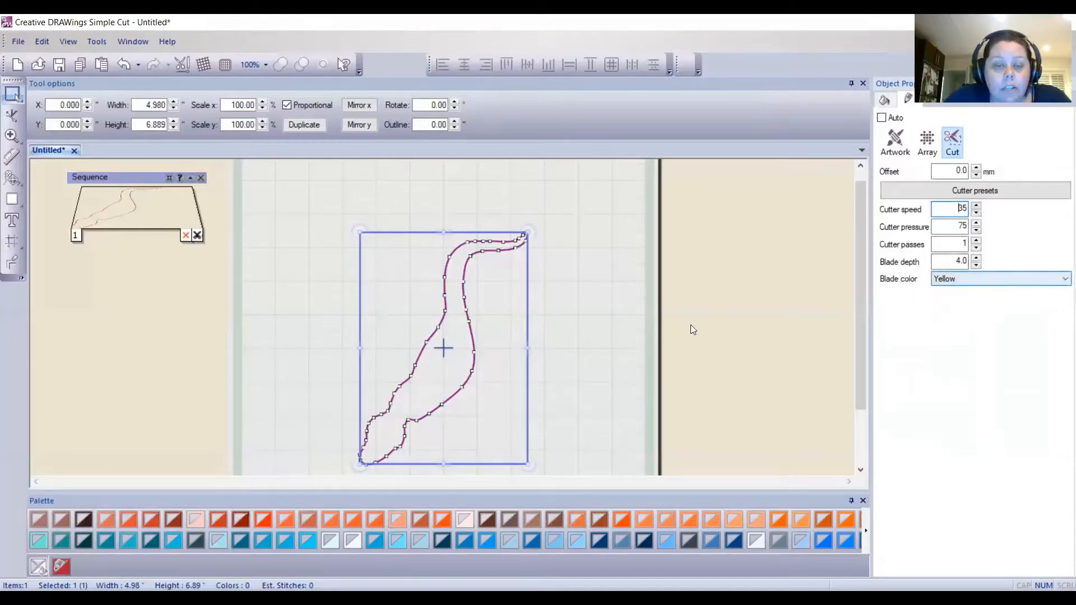
Move the outline into the mat's upper-left corner, at about X -3.37 and Y 2.38 inches
scroll(523, 335, "down", 2)
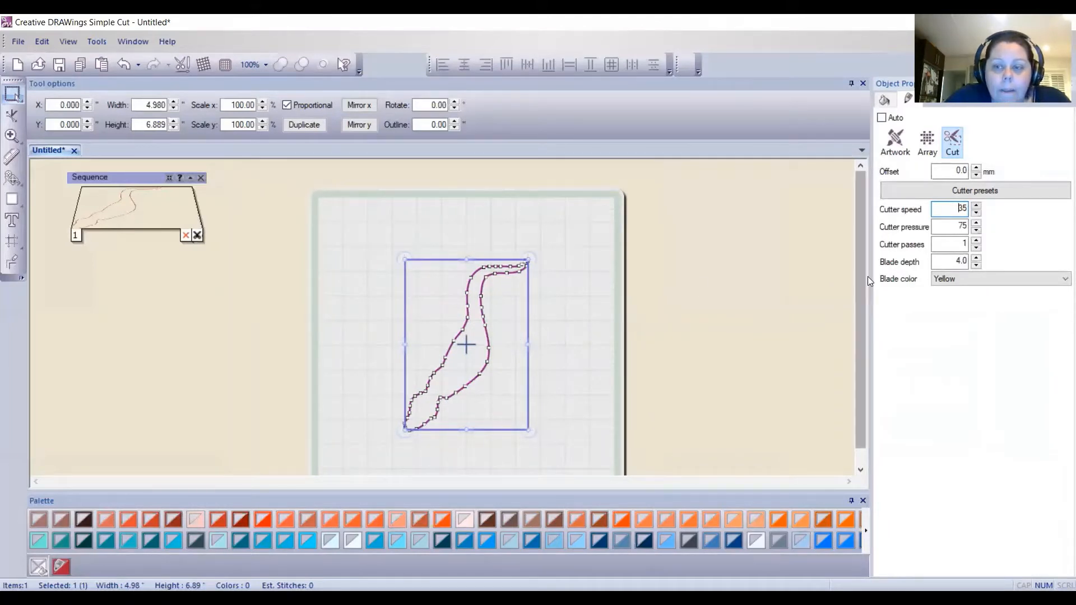
left_click_drag(860, 279, 766, 309)
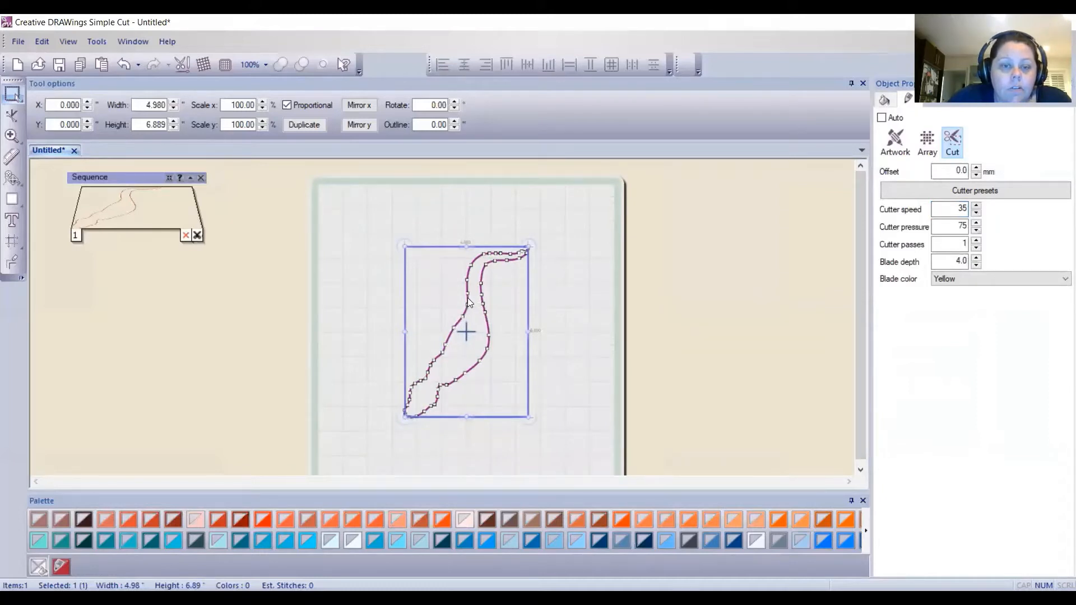
left_click_drag(469, 298, 385, 239)
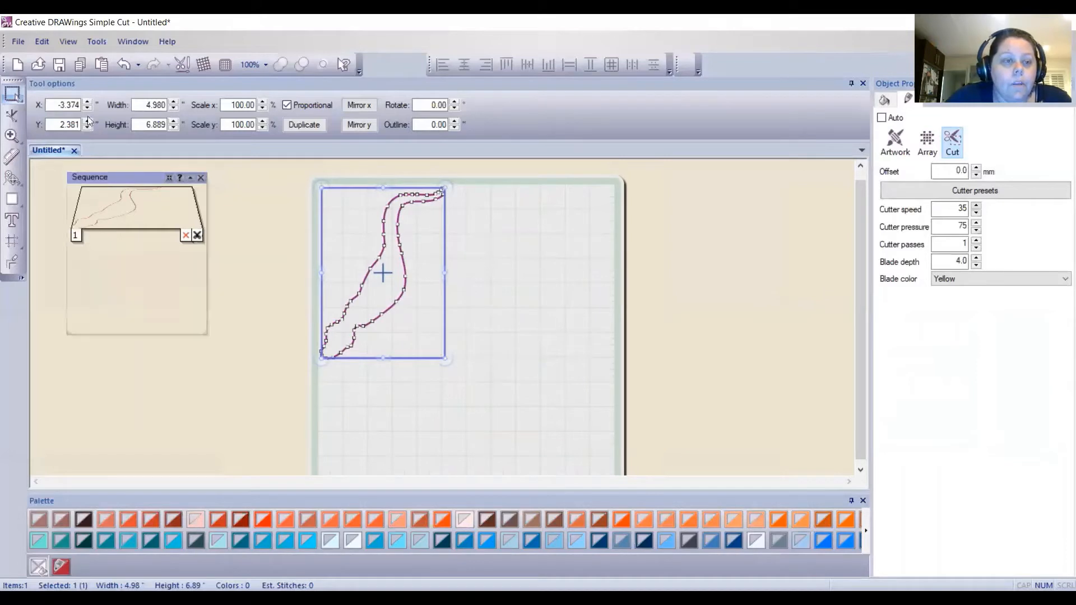
Copy and paste the outline, placing the duplicate just right of the original at about X -0.6 and Y 2.44 inches
left_click(77, 62)
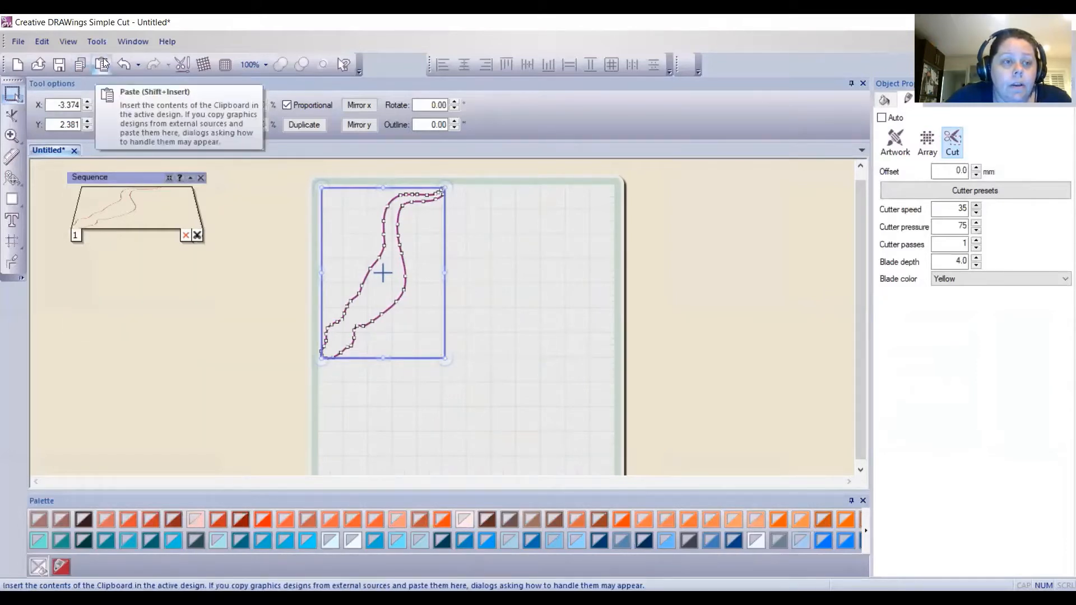
left_click(102, 64)
left_click_drag(402, 268, 471, 264)
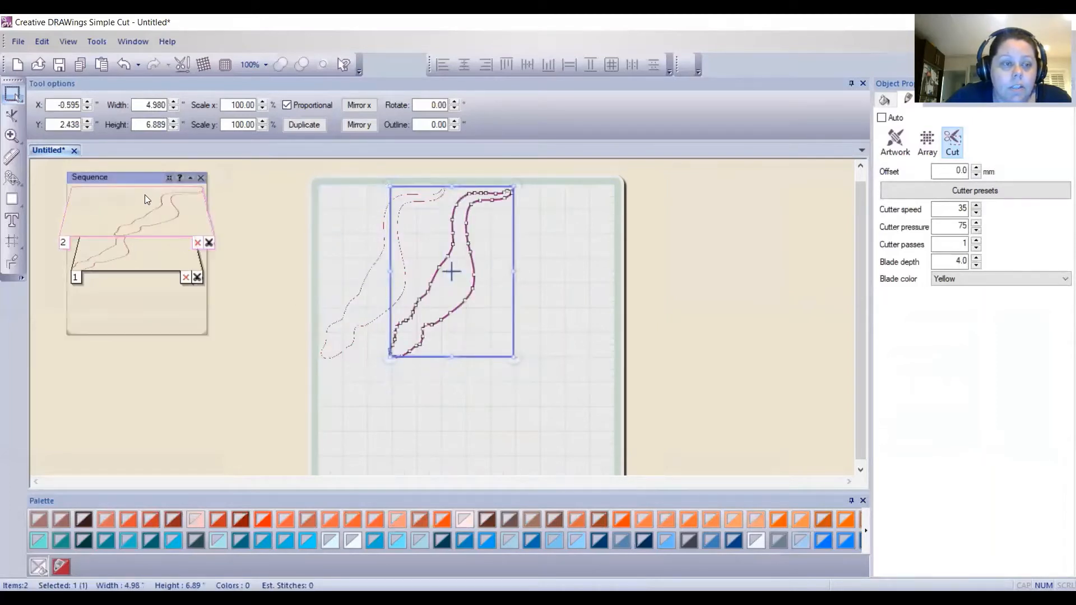
scroll(144, 196, "up", 3)
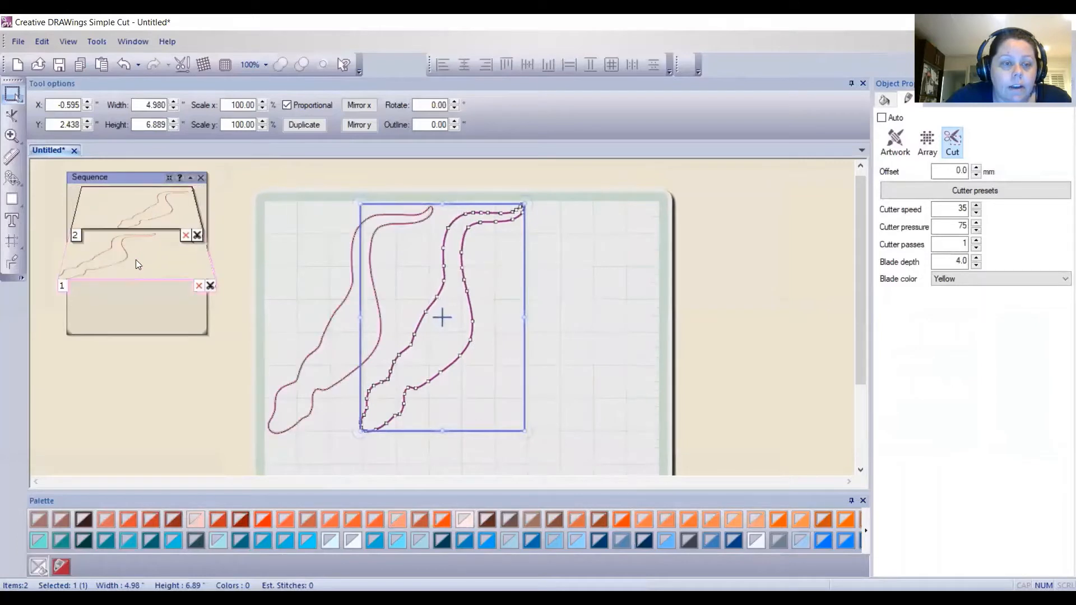
scroll(494, 290, "down", 1)
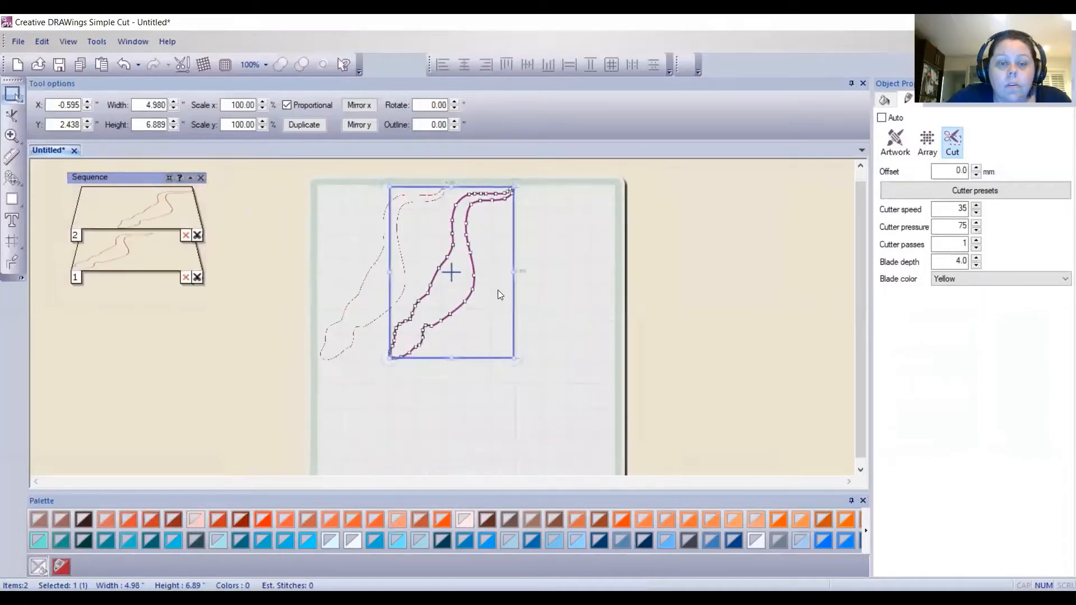
Paste a third outline and place it to the right of the second, completing an evenly spaced row, then deselect it
left_click(102, 65)
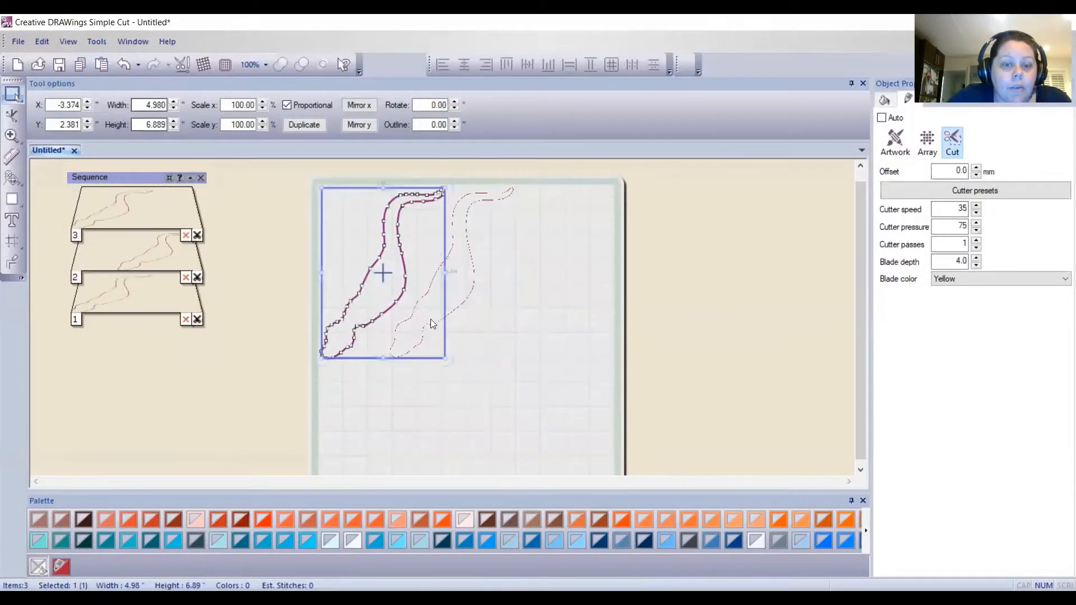
left_click_drag(399, 299, 531, 294)
left_click(547, 430)
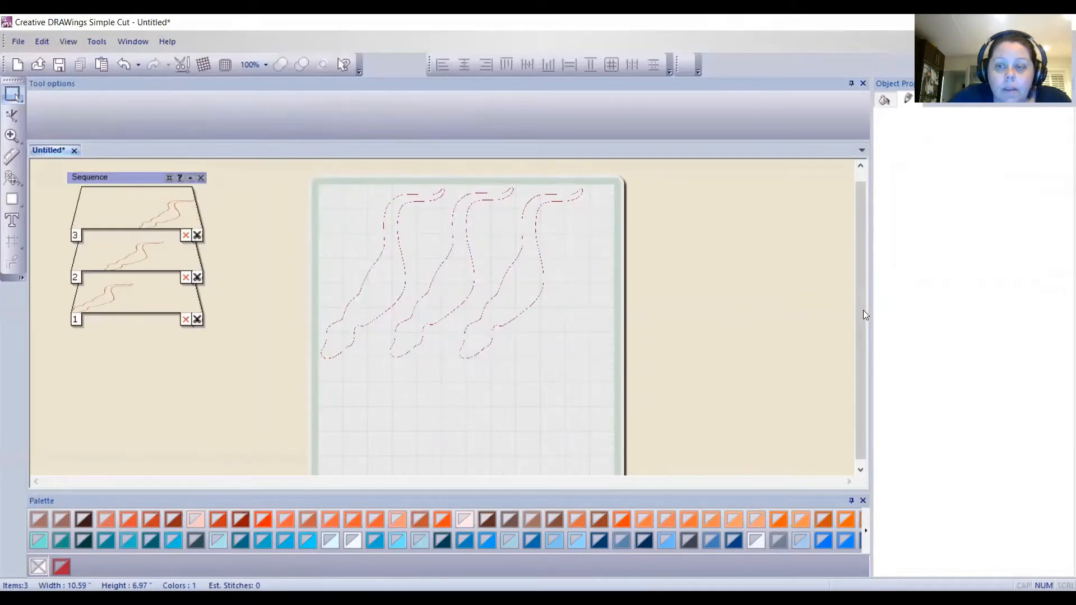
left_click_drag(861, 311, 863, 333)
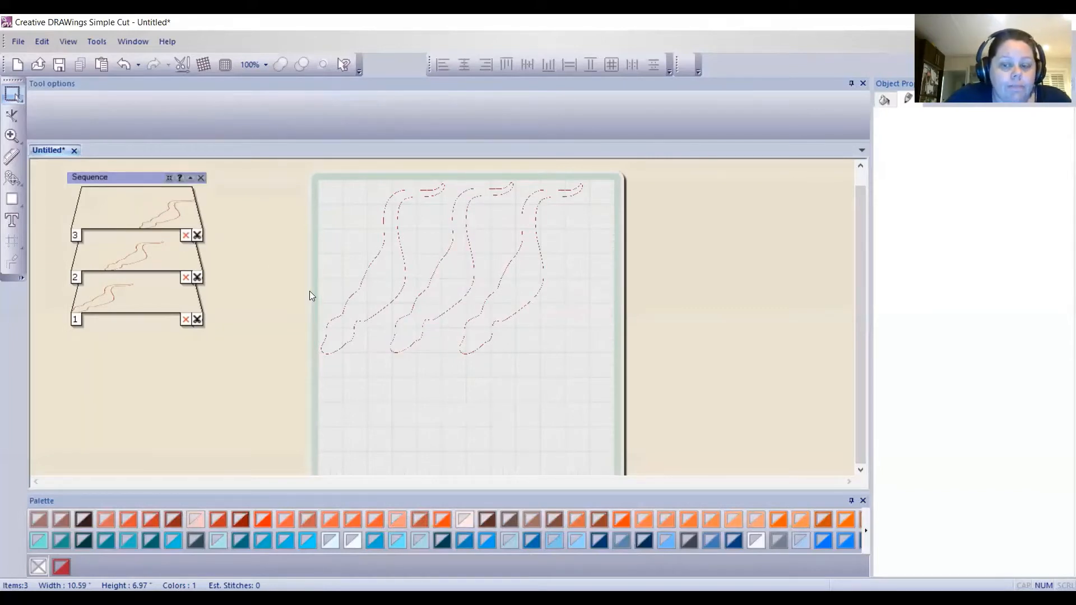
Create a second Cut design from the desktop artwork file G110720sm.svg on the Janome Edge 12X12 cutting mat
left_click(18, 65)
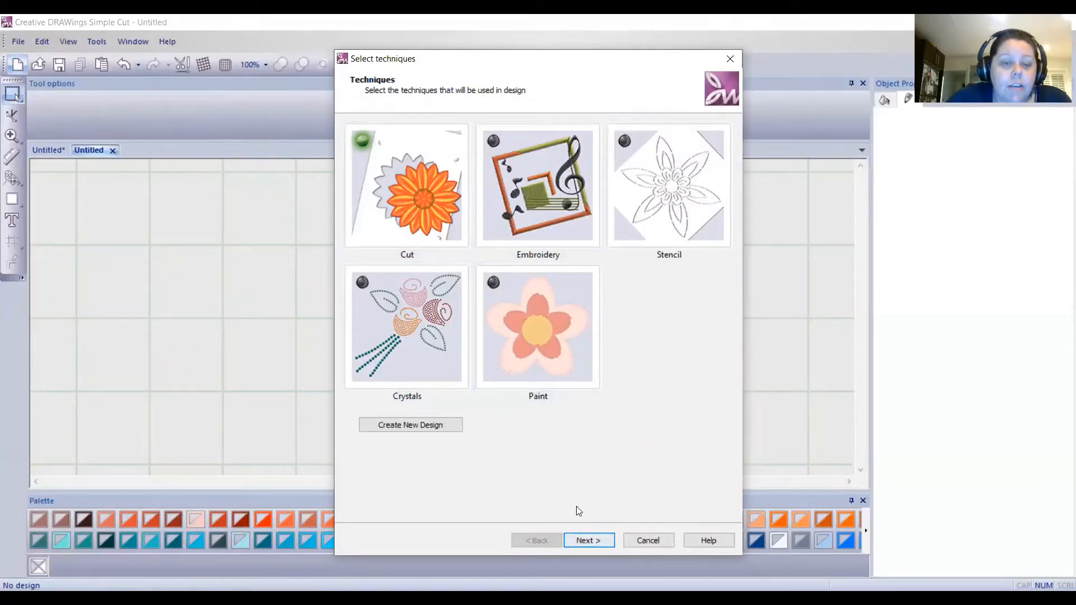
key("Return")
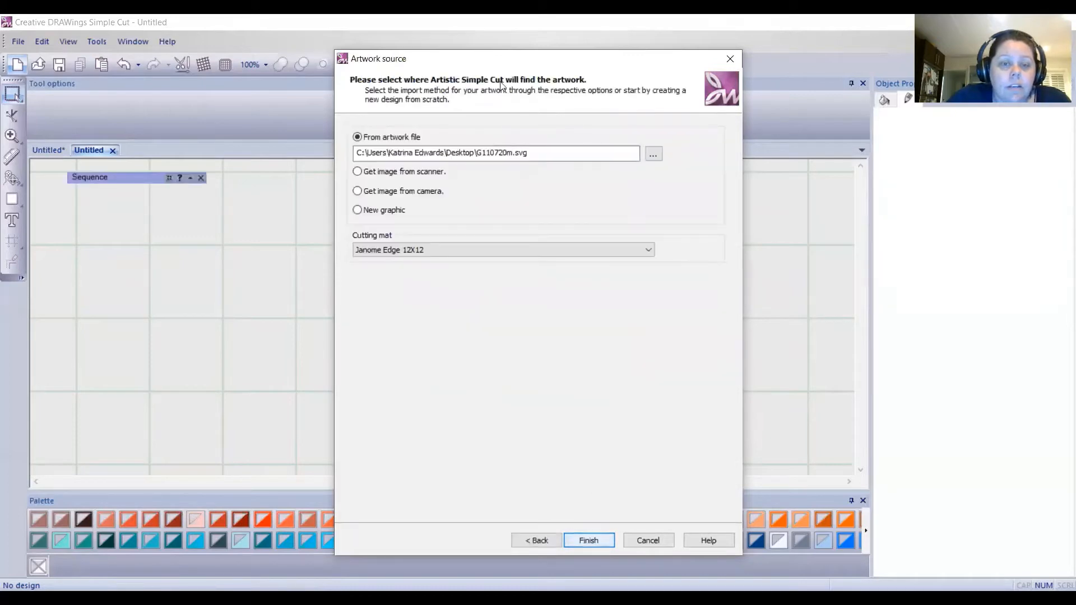
left_click(653, 156)
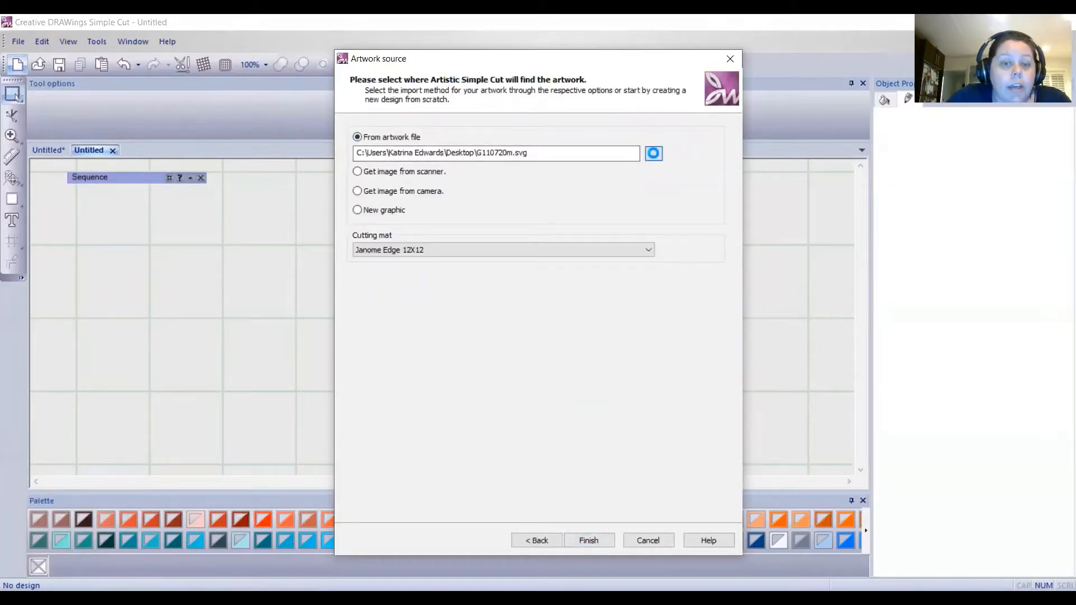
scroll(893, 244, "down", 10)
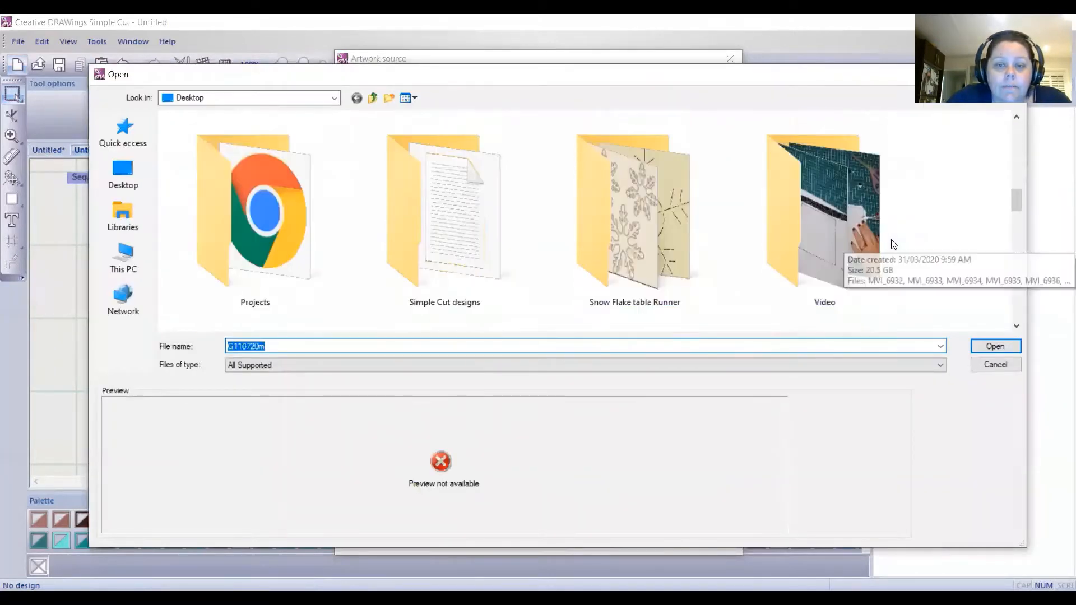
left_click(284, 249)
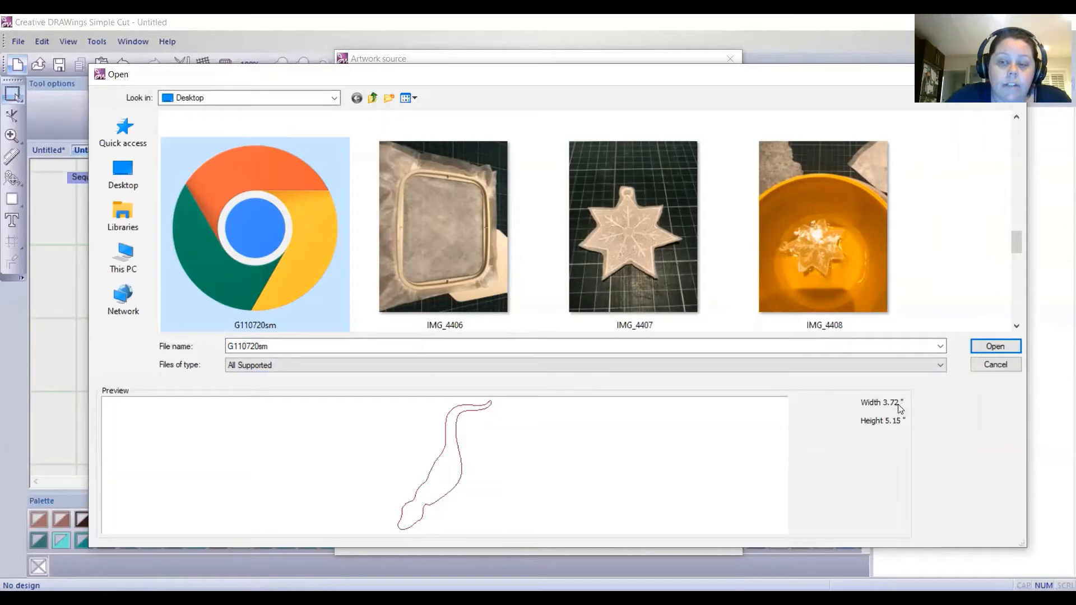
left_click(1004, 345)
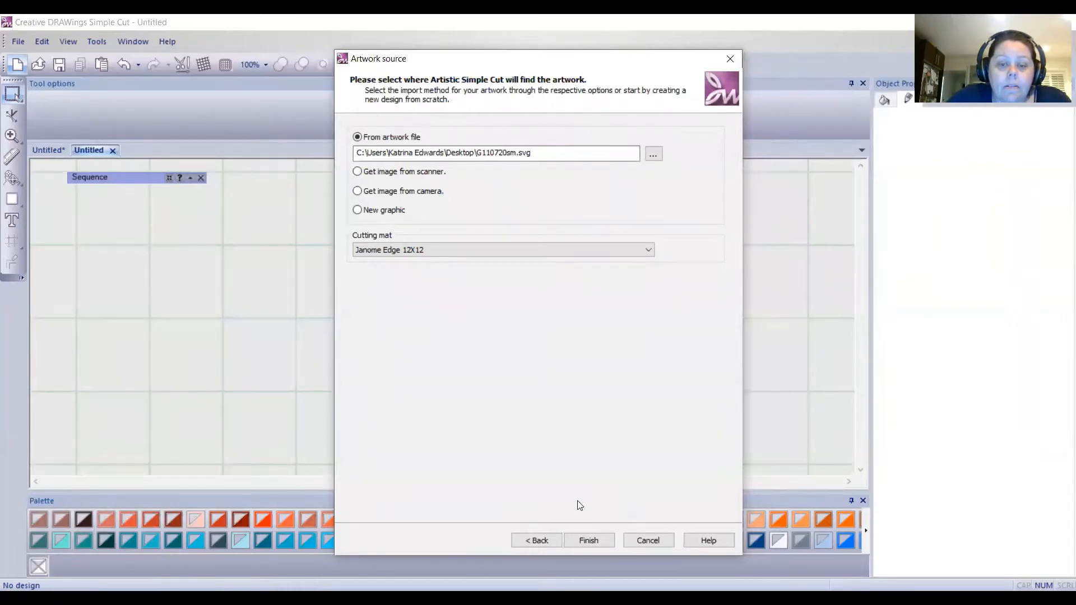
key("Return")
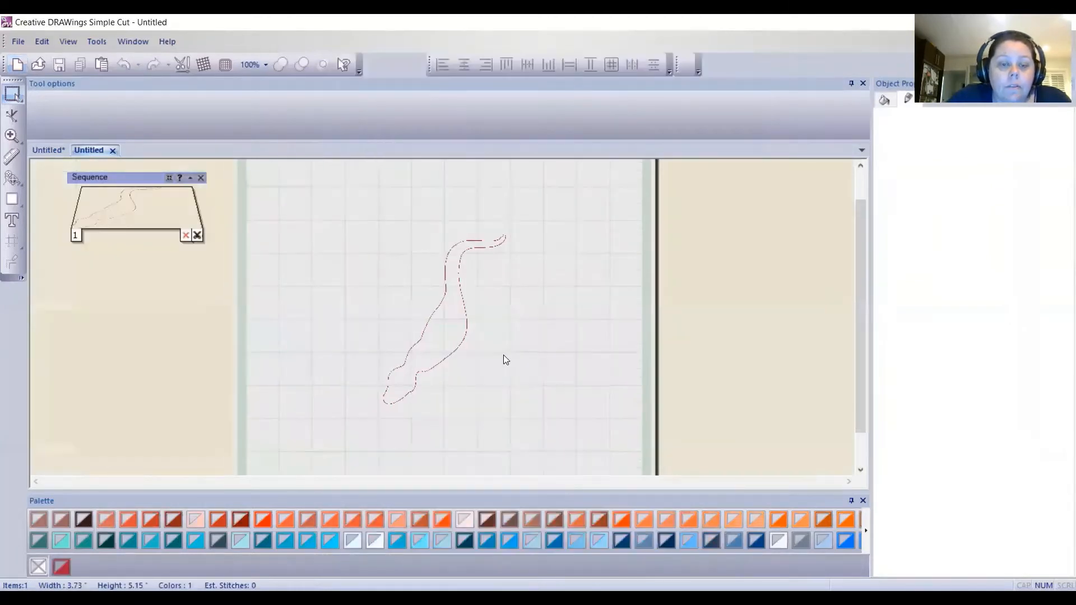
Apply the Edge preset for fabric backed with fusible webbing to the small outline and set its cutter speed to 35
left_click(479, 338)
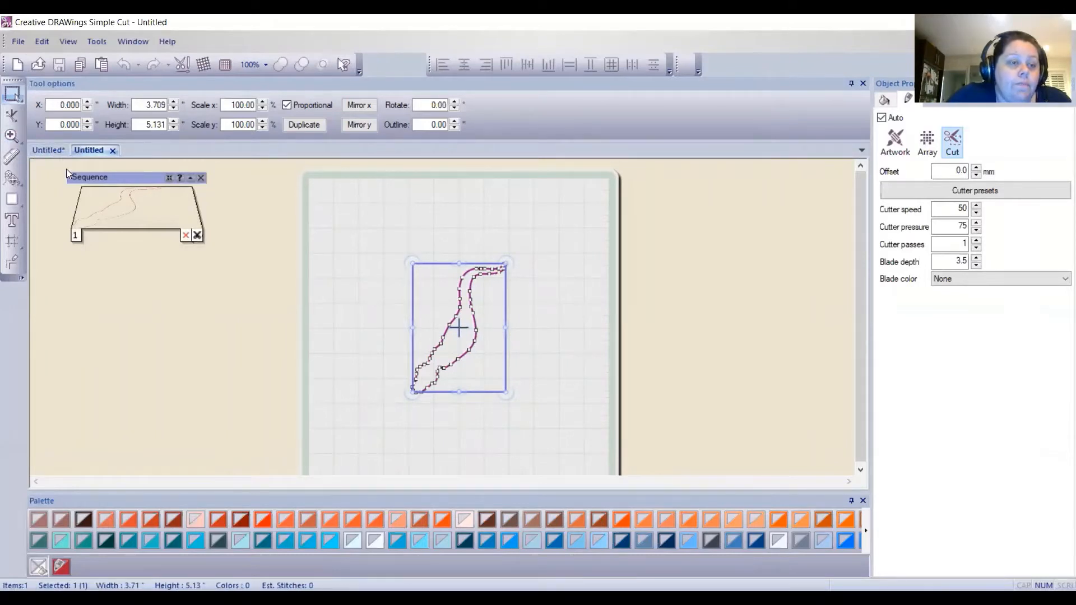
scroll(481, 353, "up", 3)
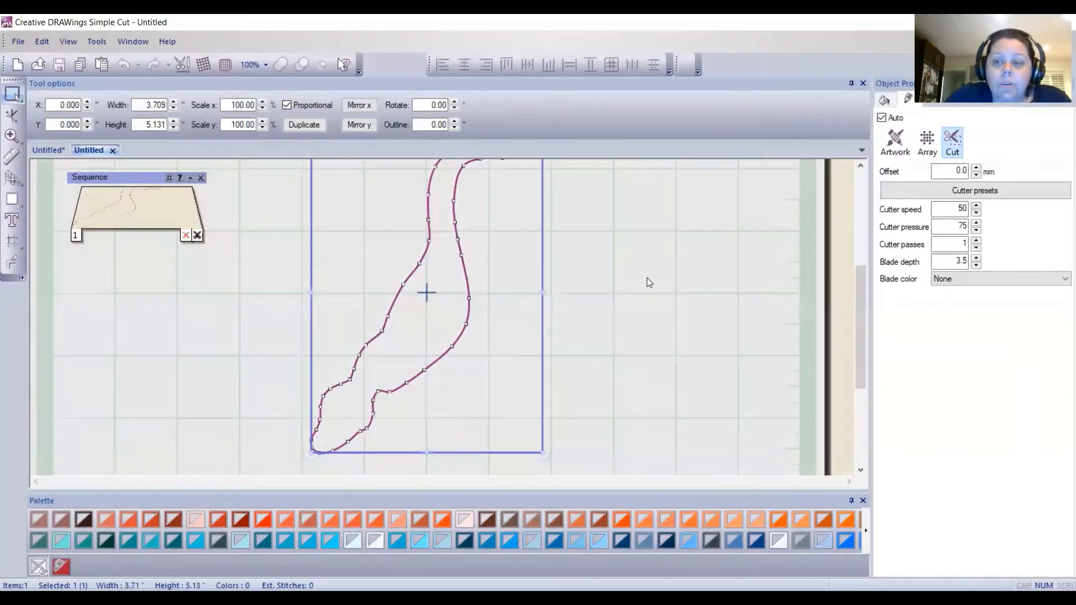
left_click(960, 190)
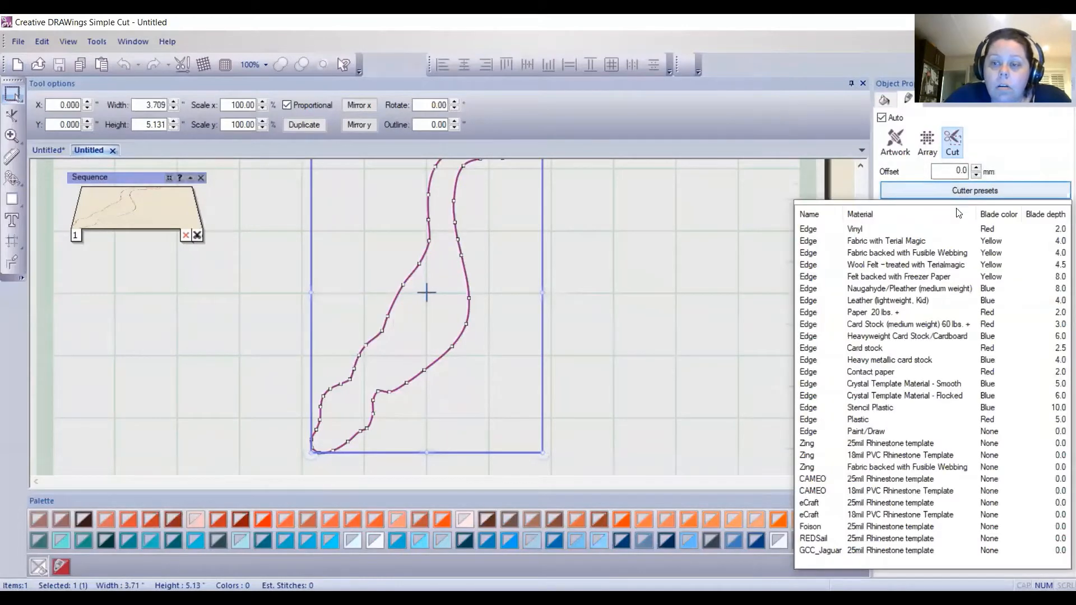
left_click(955, 255)
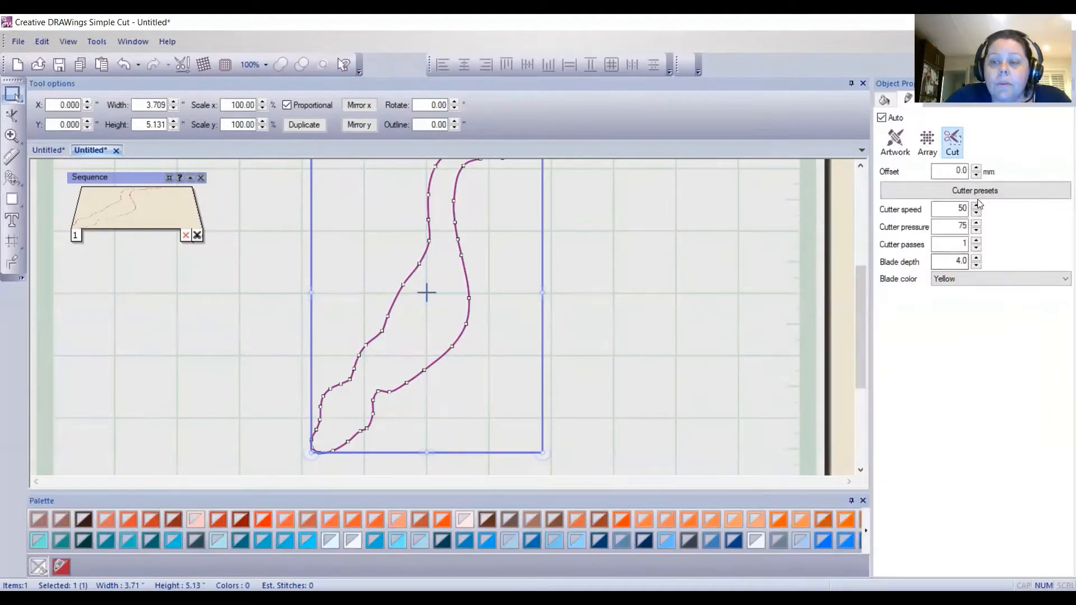
left_click_drag(948, 206, 1033, 209)
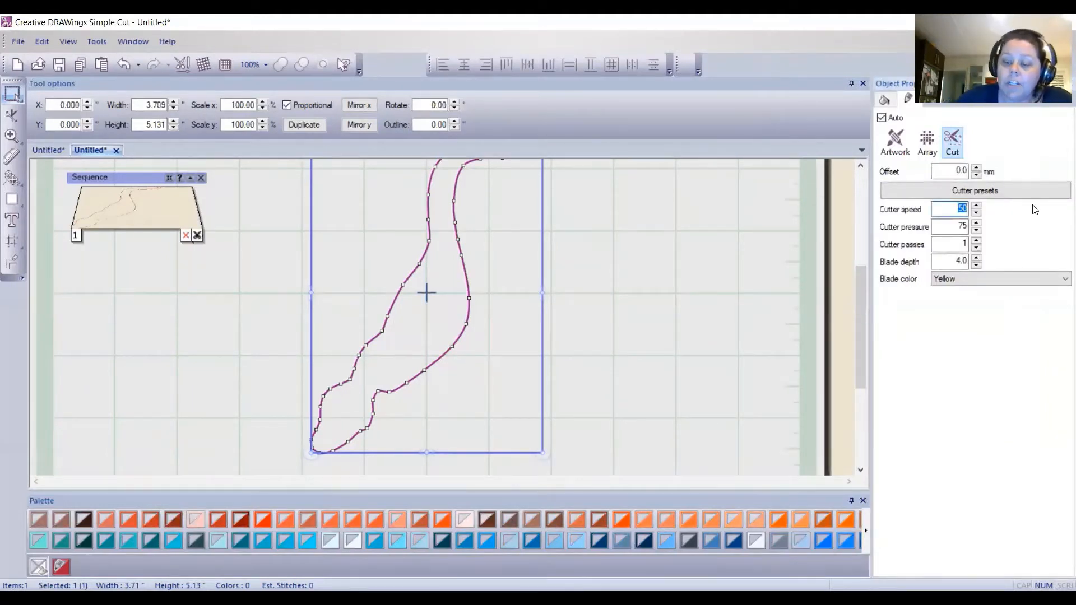
type("35")
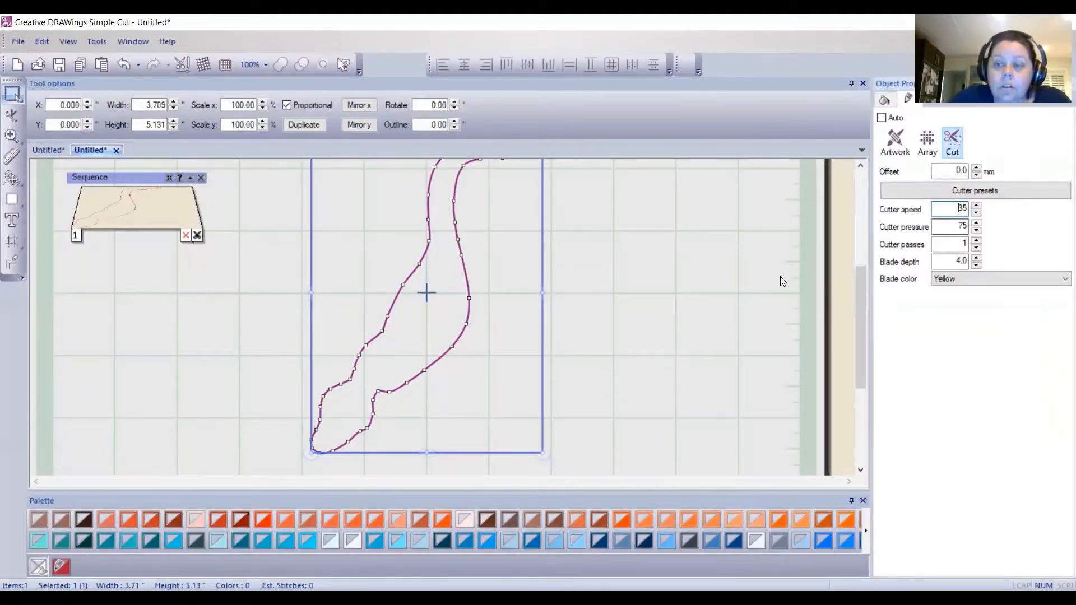
left_click(583, 305)
Copy the small outline into the first design and place it in the mat's lower-right corner, at about X 3.74 and Y -2.75 inches
left_click(466, 319)
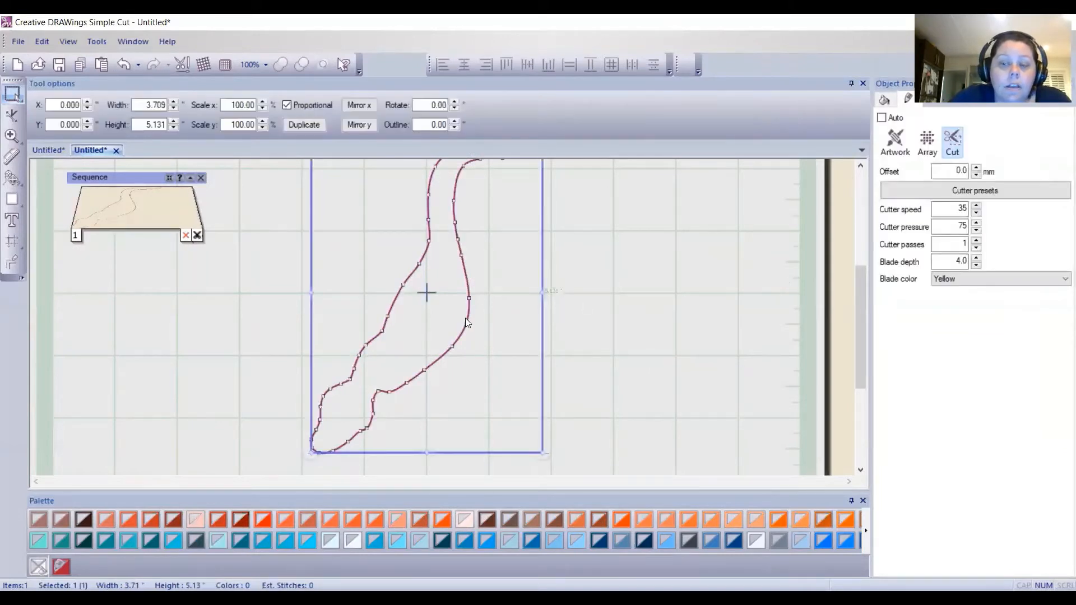
left_click(80, 63)
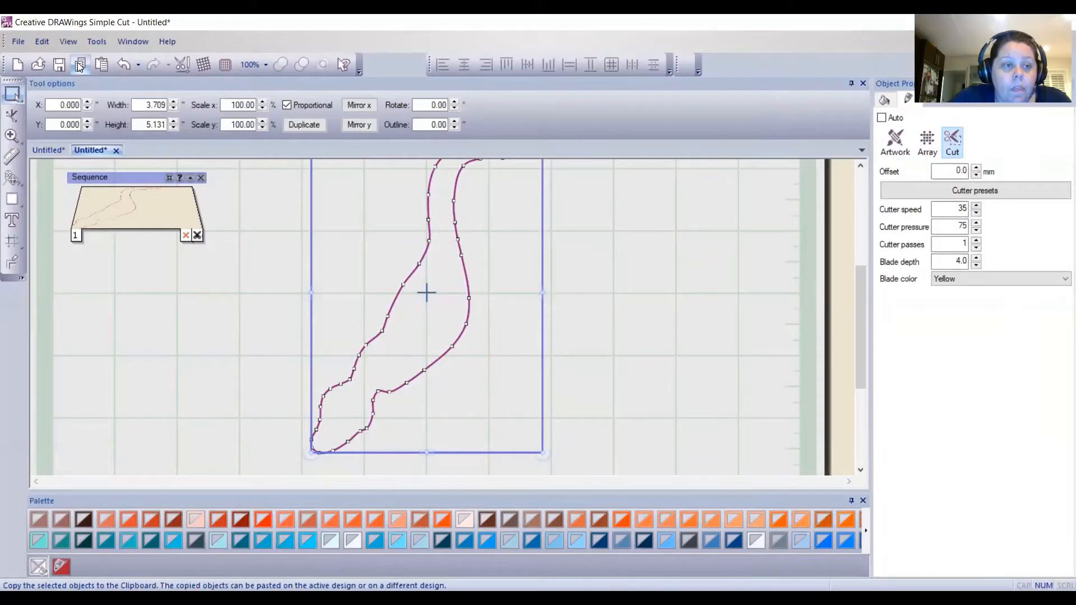
left_click(41, 150)
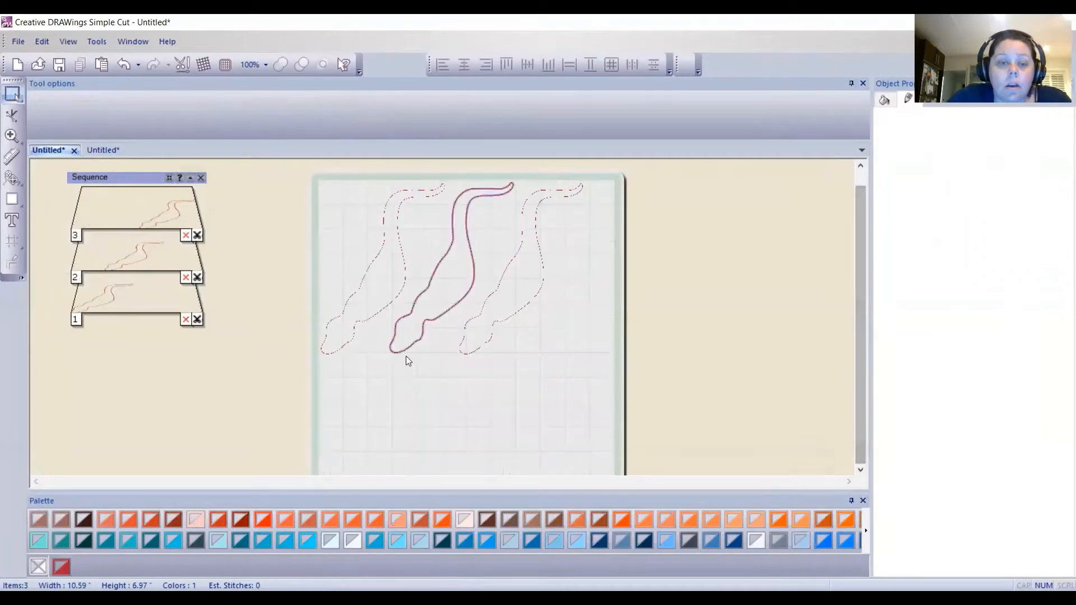
left_click(103, 65)
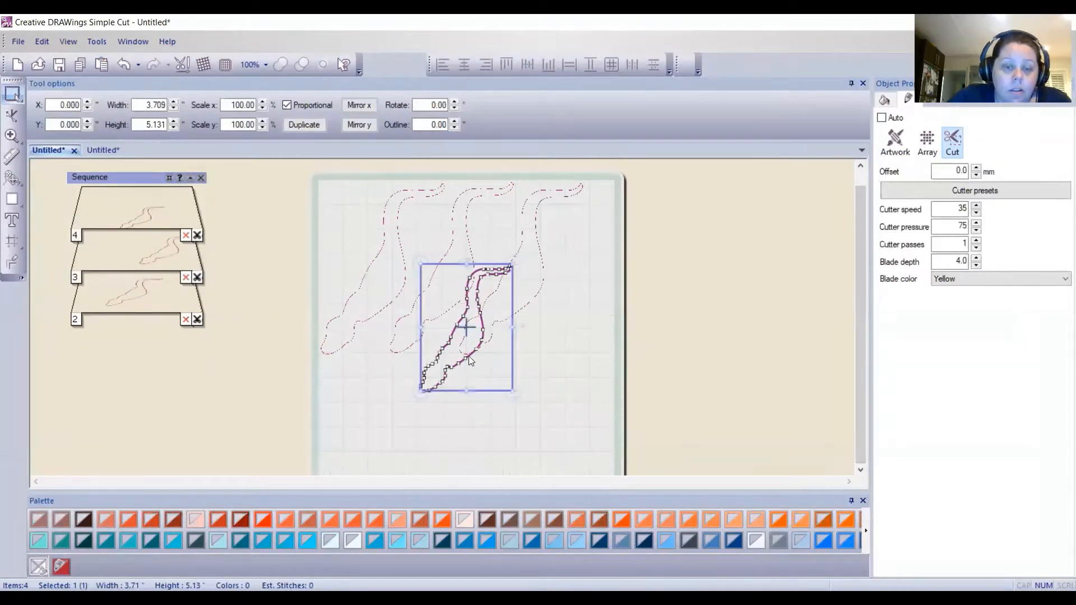
left_click_drag(470, 357, 565, 433)
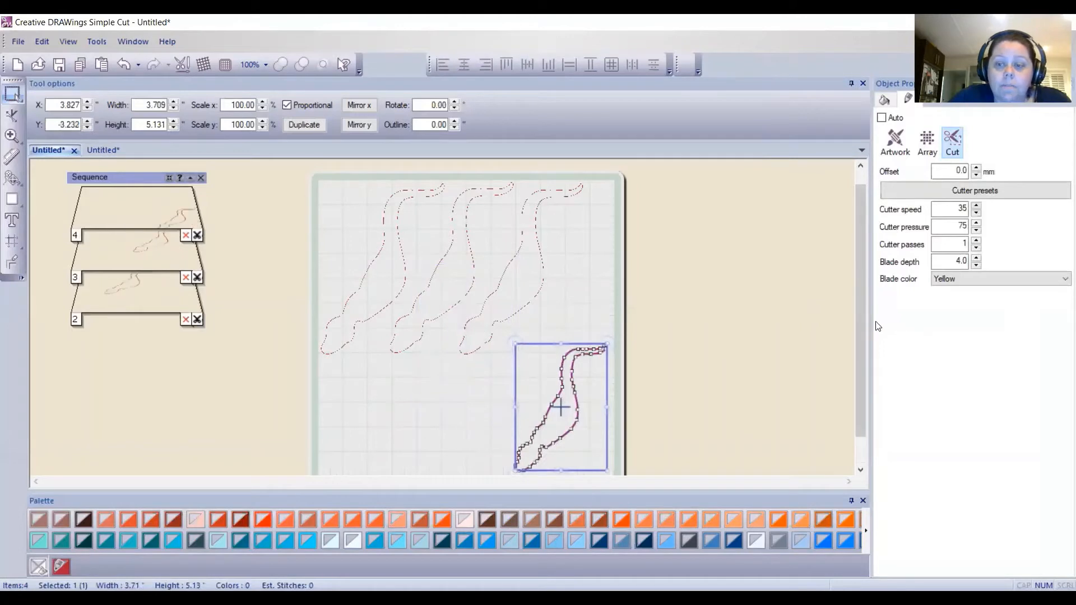
scroll(864, 322, "down", 2)
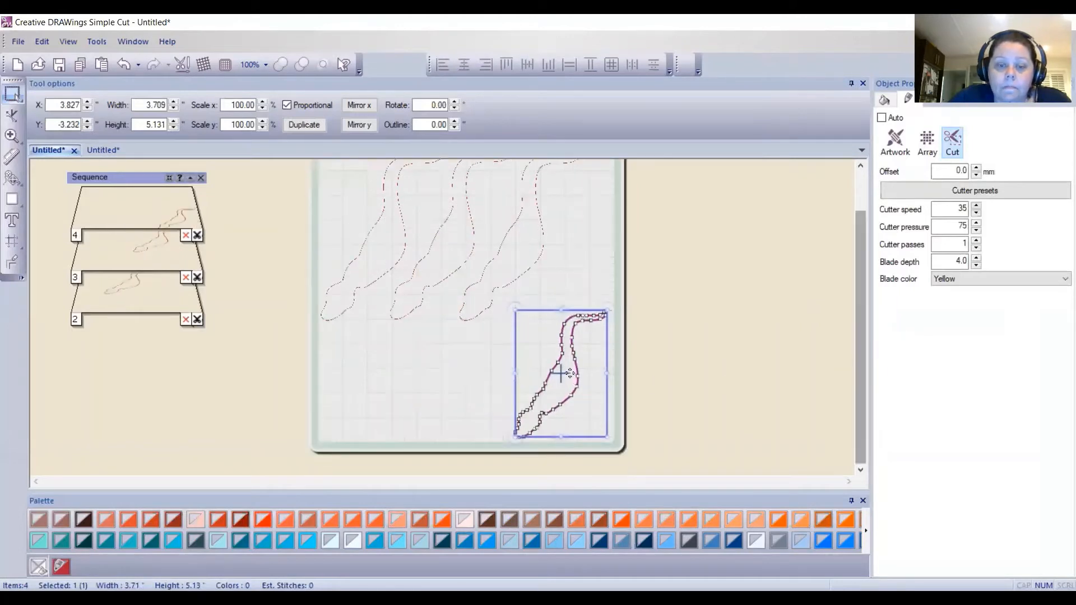
left_click_drag(573, 361, 572, 356)
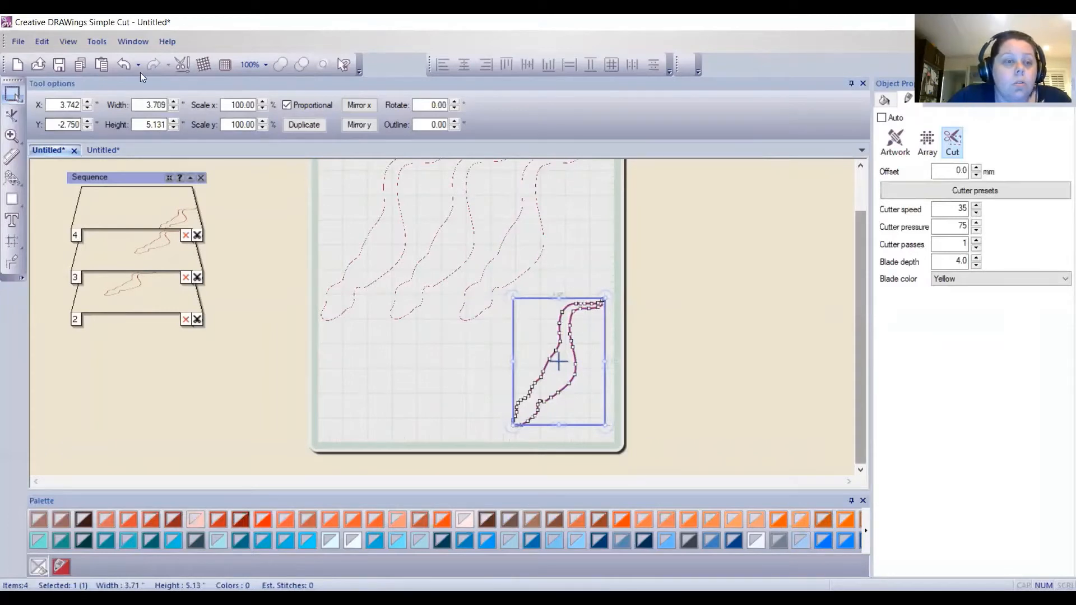
Duplicate the small outline by copy and paste, placing the copy to its left at about X 1.28 and Y -2.95 inches
left_click(80, 65)
left_click(101, 64)
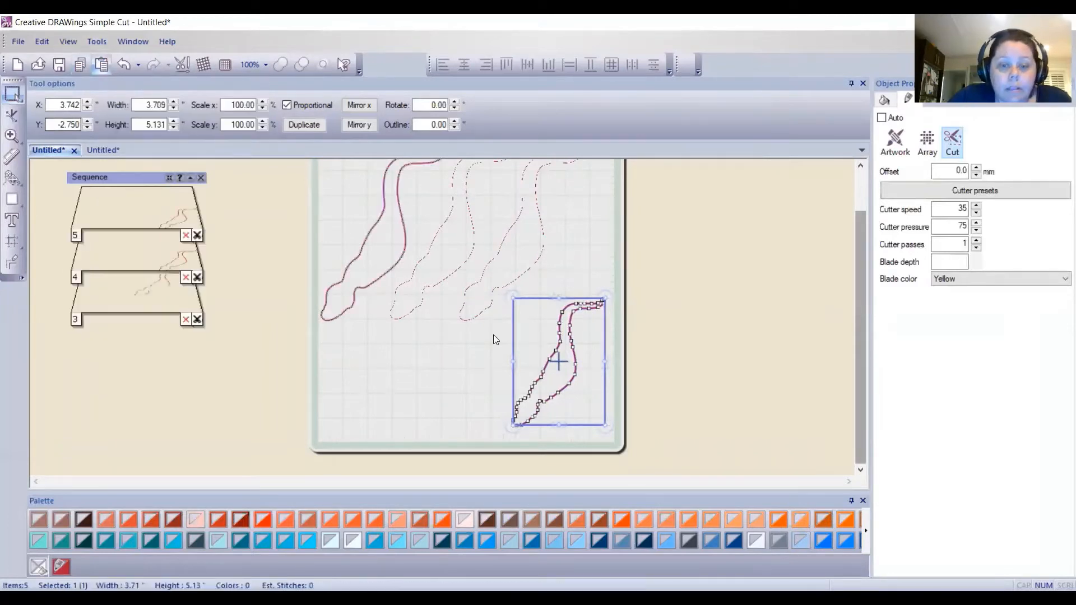
left_click_drag(545, 376, 483, 378)
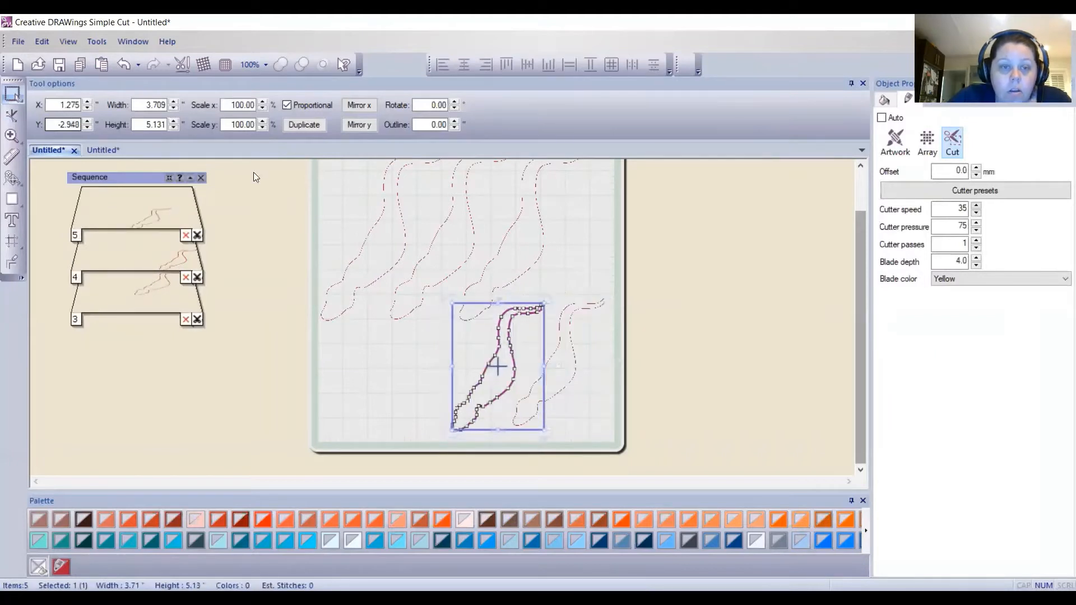
Paste a third small outline at the left of the lower row, at about X -2.21 and Y -3.03 inches, and deselect it
left_click(101, 66)
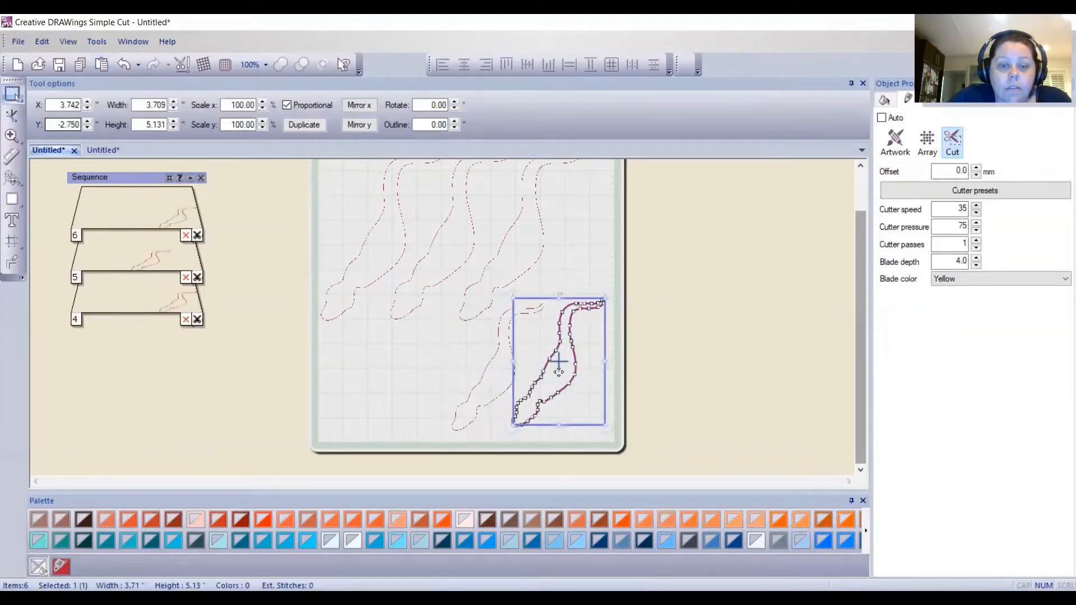
left_click_drag(559, 372, 408, 381)
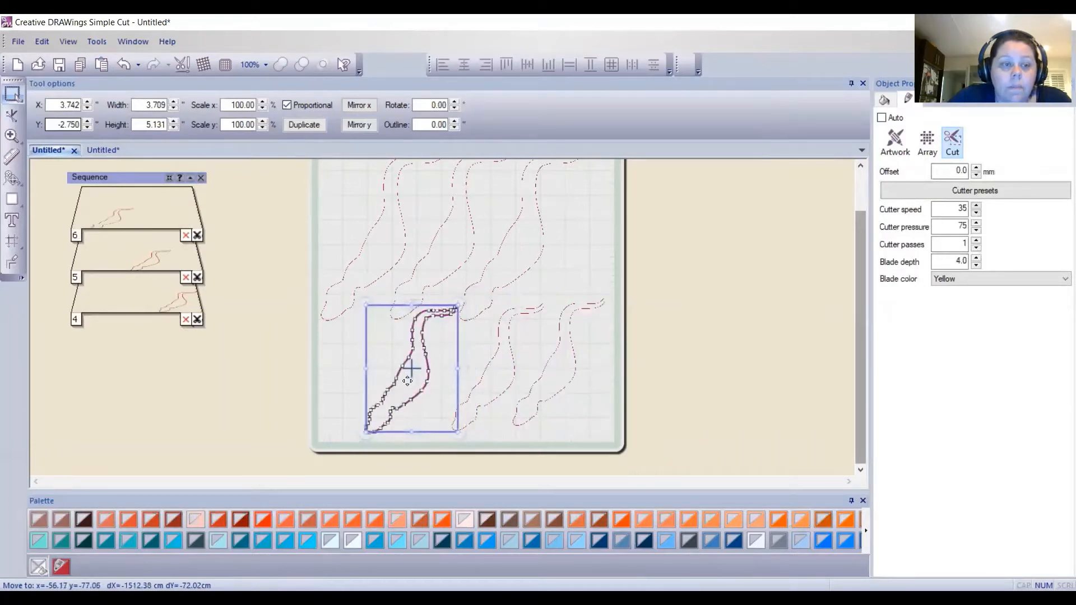
left_click(142, 203)
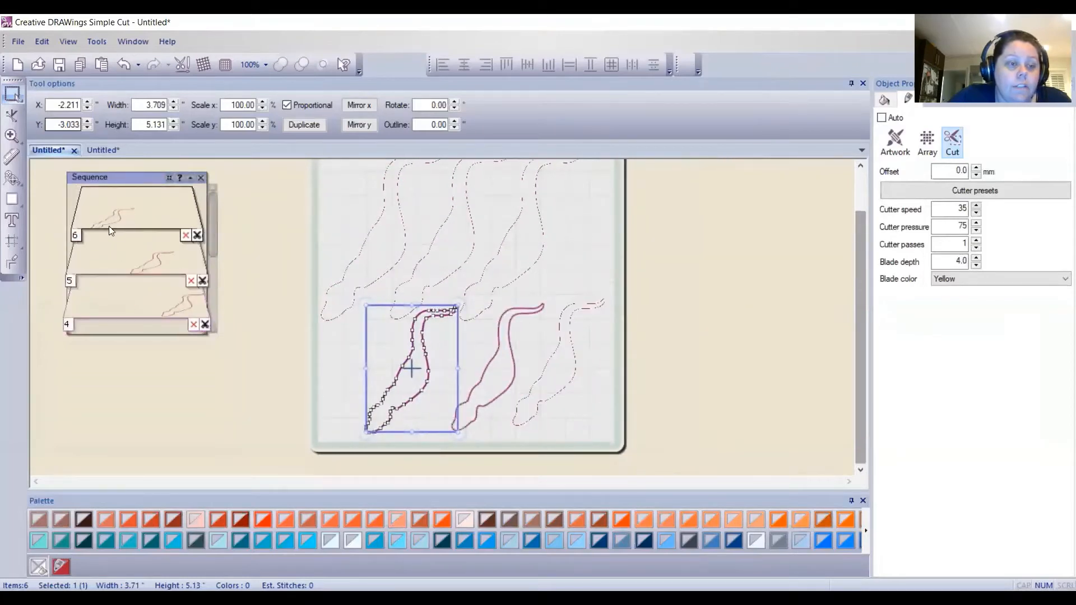
left_click(609, 406)
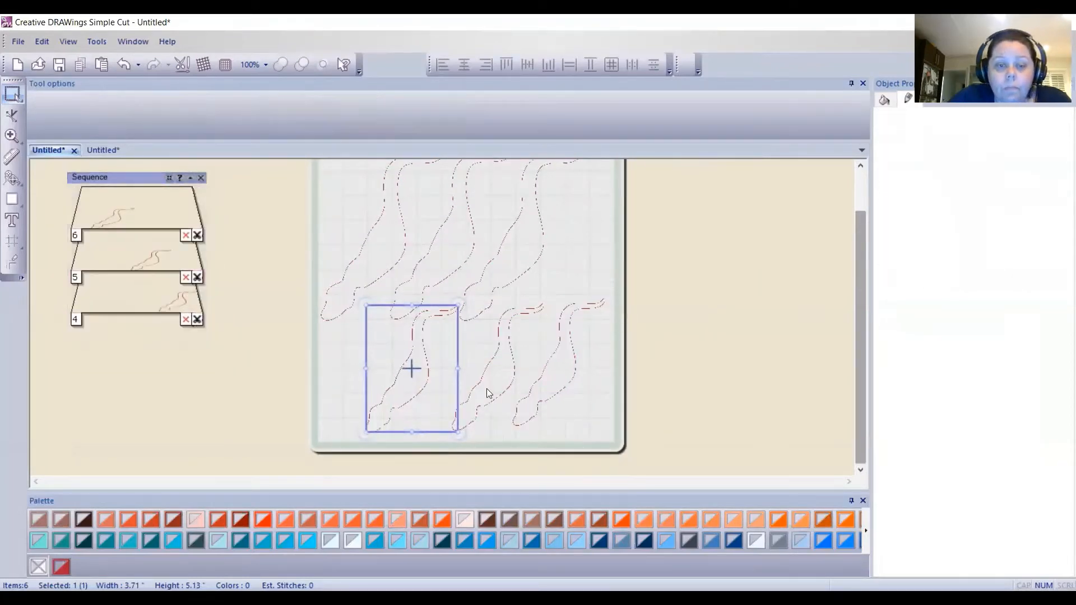
Nudge the leftmost small outline away from the large one above, to about X -2.3 and Y -2.98 inches
scroll(437, 331, "up", 3)
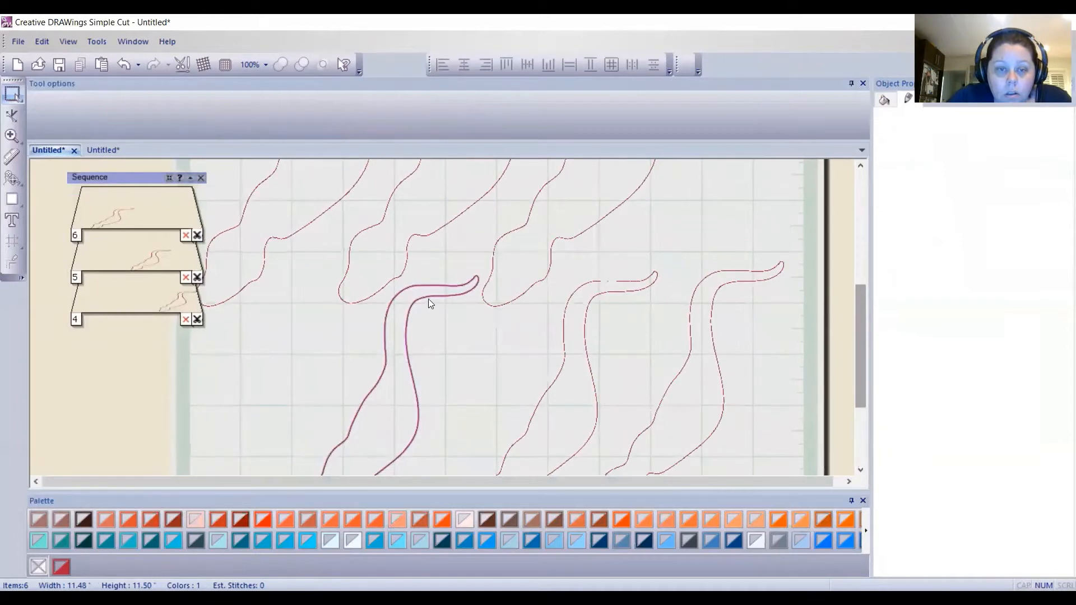
scroll(452, 296, "up", 3)
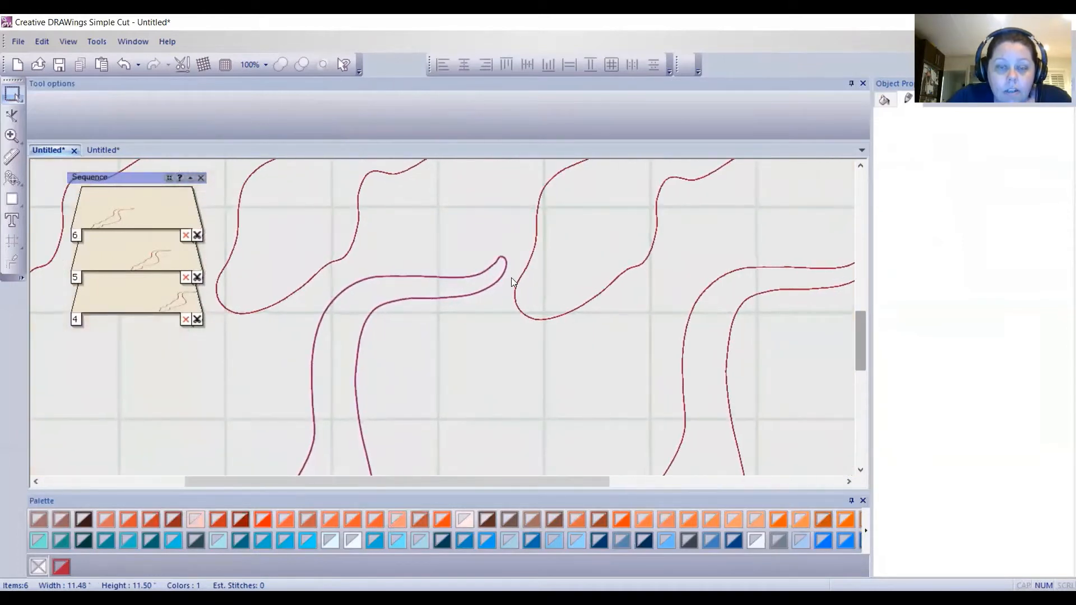
left_click(391, 297)
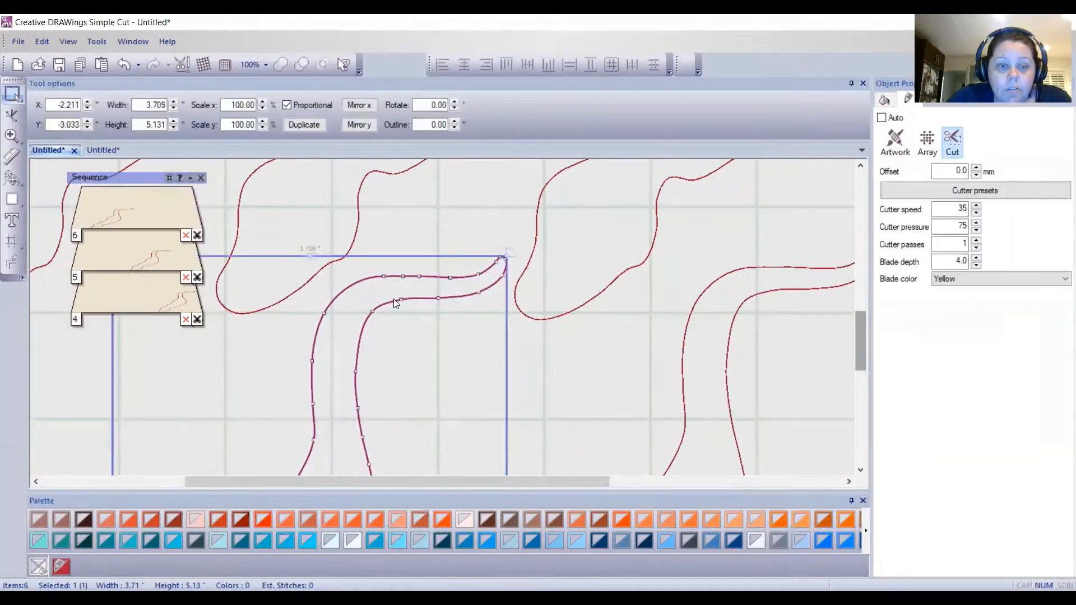
Move the rightmost large outline to about X 2.31 and Y 1.89 inches, and shift the middle large outline slightly left
left_click(556, 314)
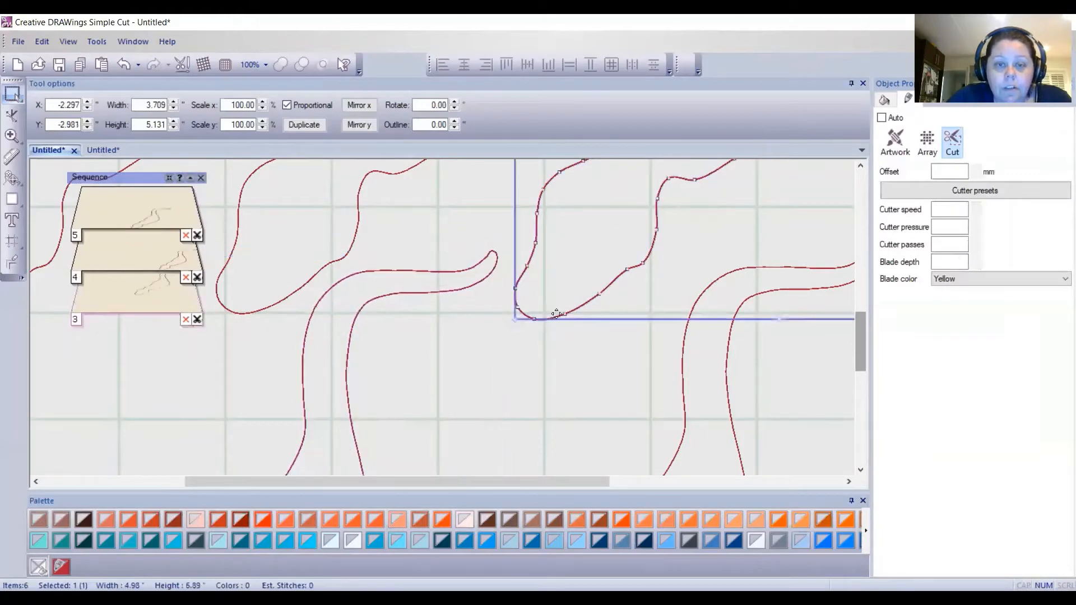
left_click_drag(554, 318, 538, 349)
scroll(567, 343, "down", 5)
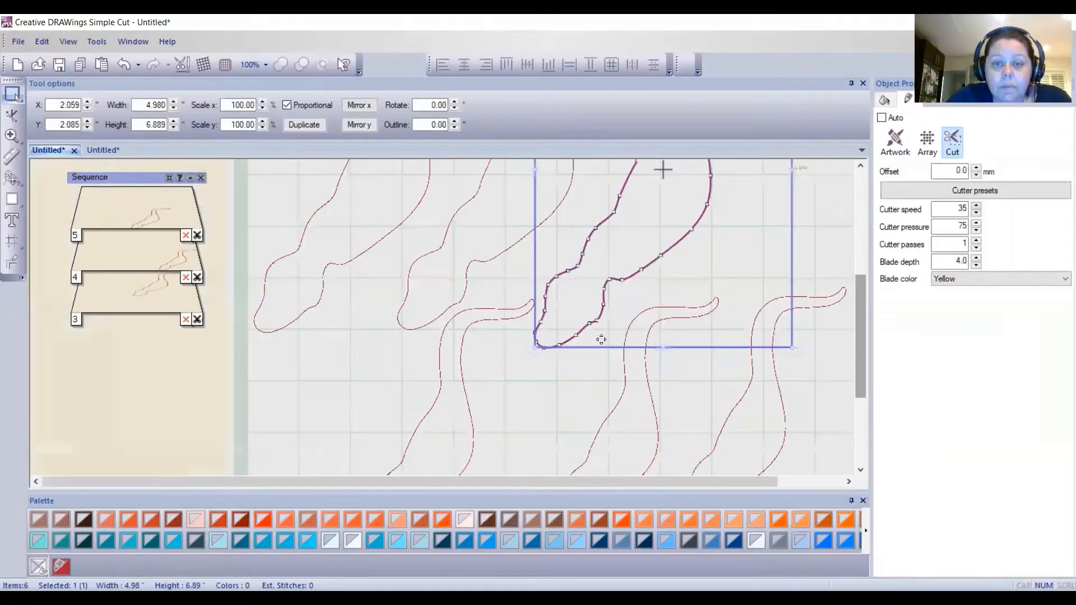
scroll(660, 318, "up", 3)
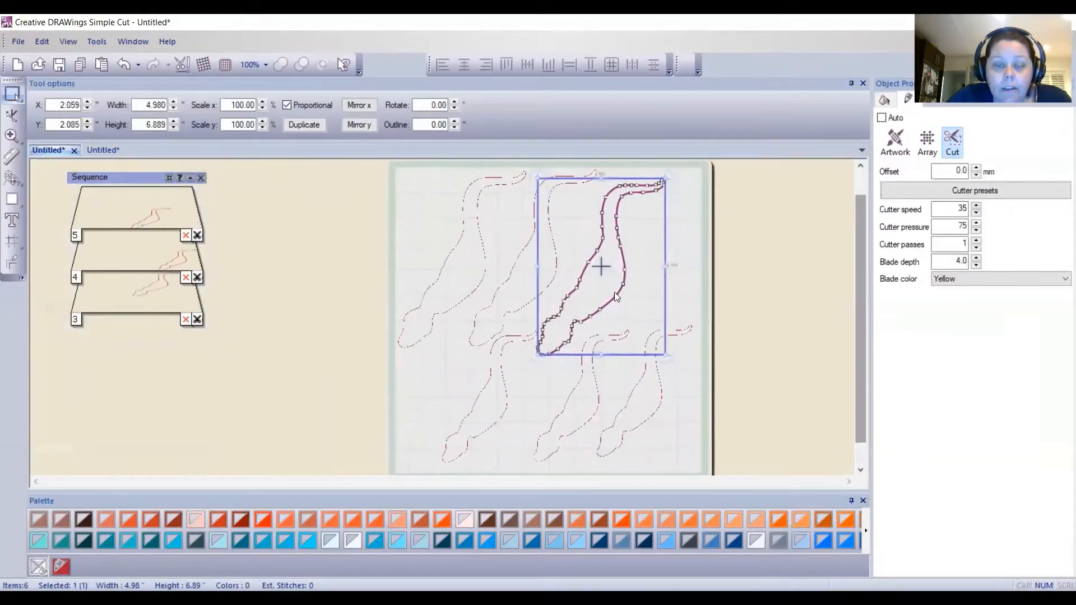
left_click_drag(615, 292, 621, 297)
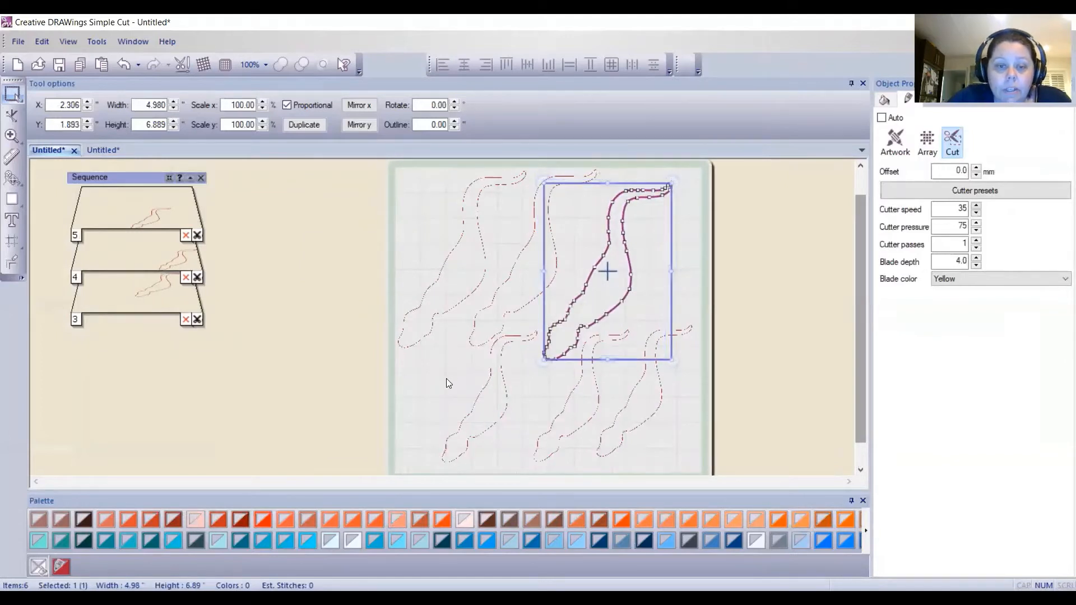
left_click(479, 335)
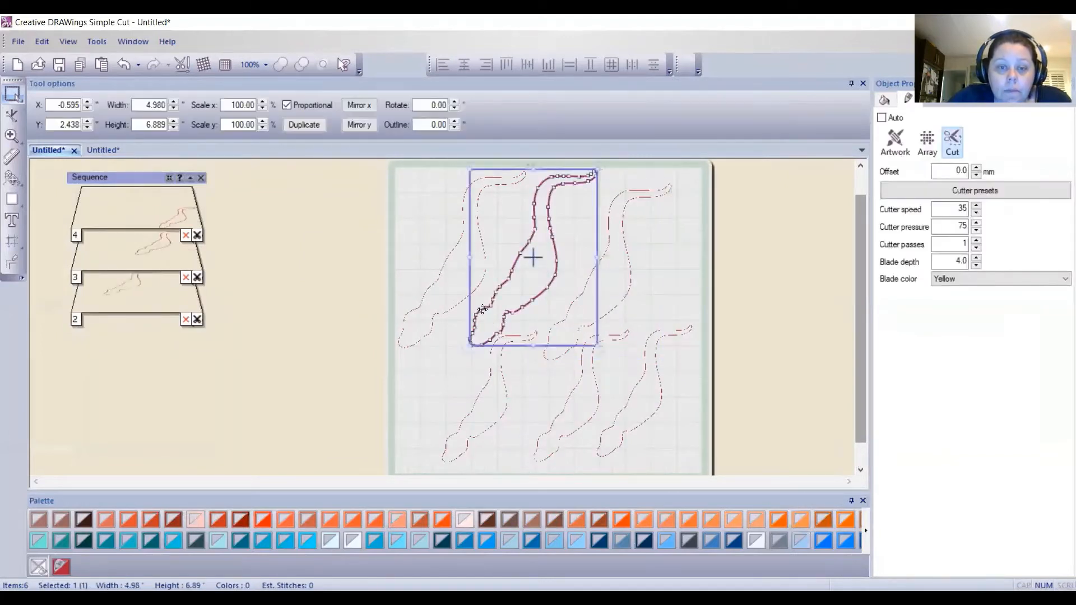
left_click(747, 298)
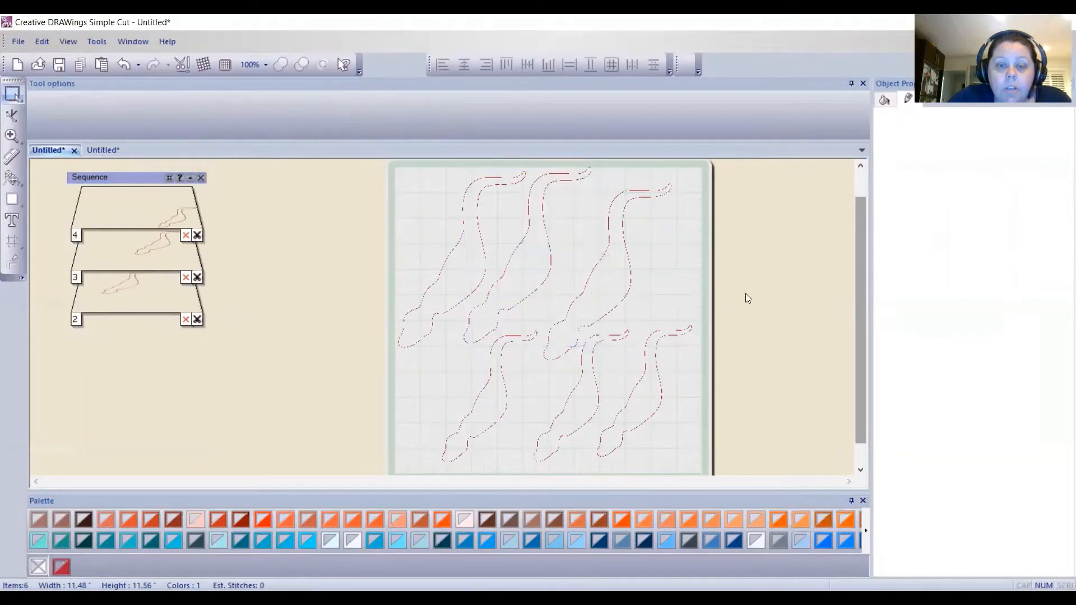
scroll(825, 278, "down", 4)
scroll(825, 278, "up", 4)
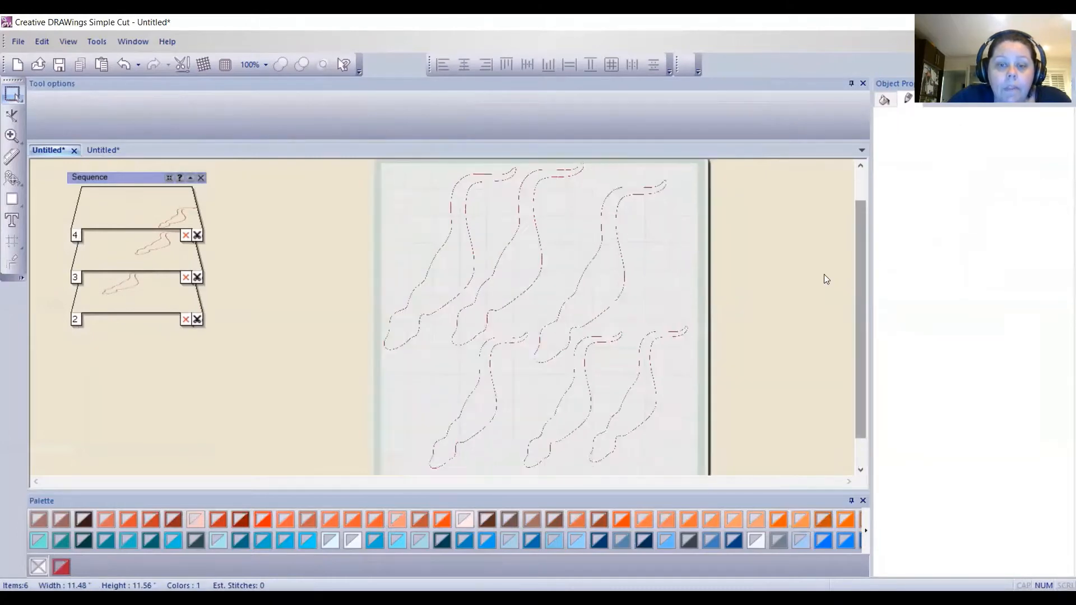
scroll(823, 278, "down", 3)
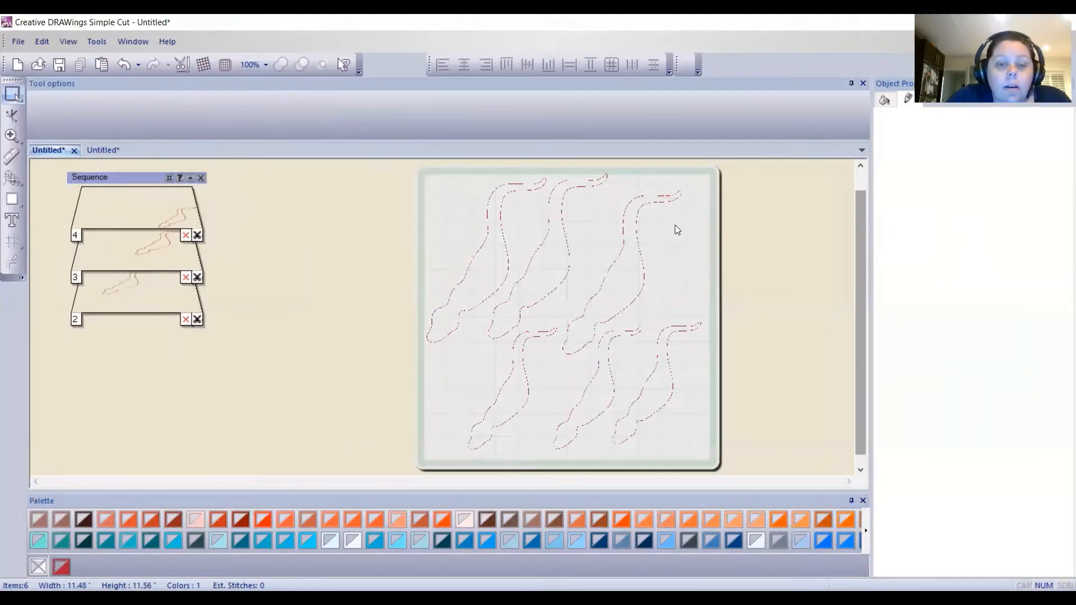
scroll(672, 314, "up", 4)
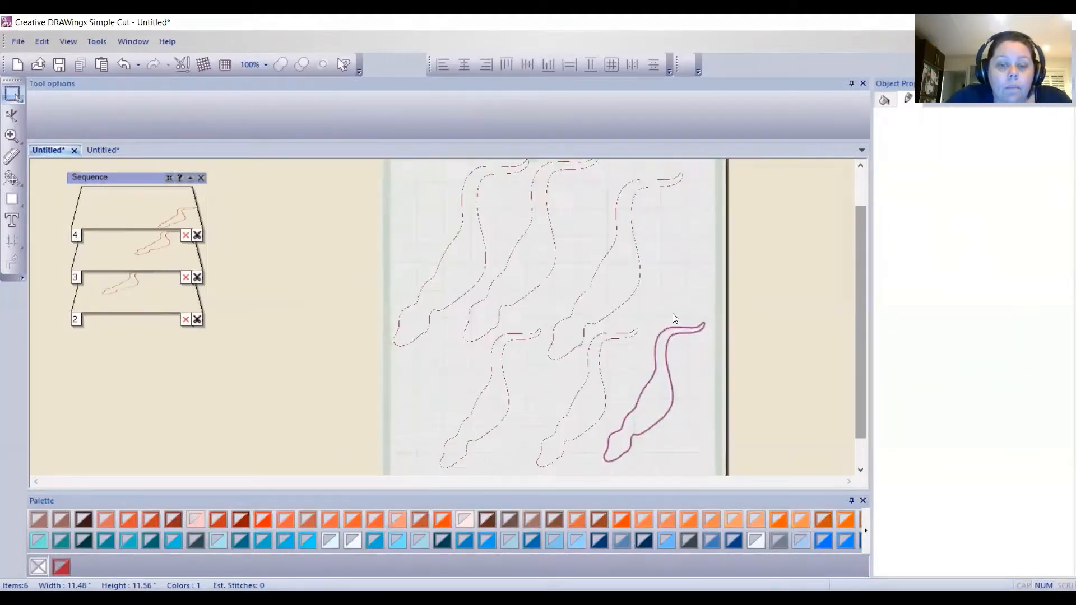
scroll(571, 269, "down", 2)
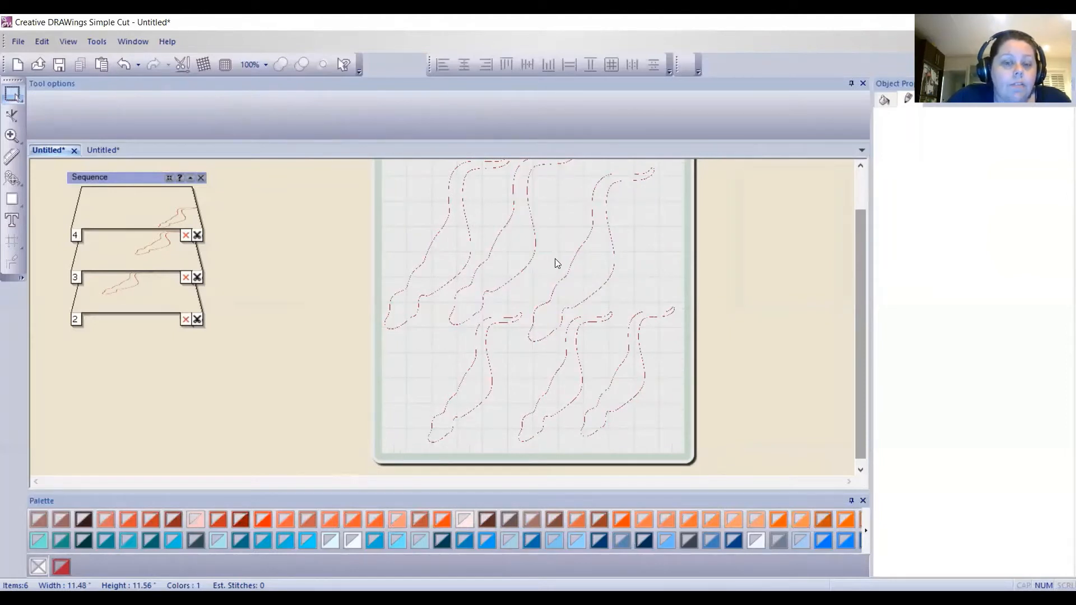
Open the export to cutters to view the available cutters and file formats, and cancel it without connecting
left_click(18, 42)
mouse_move(55, 210)
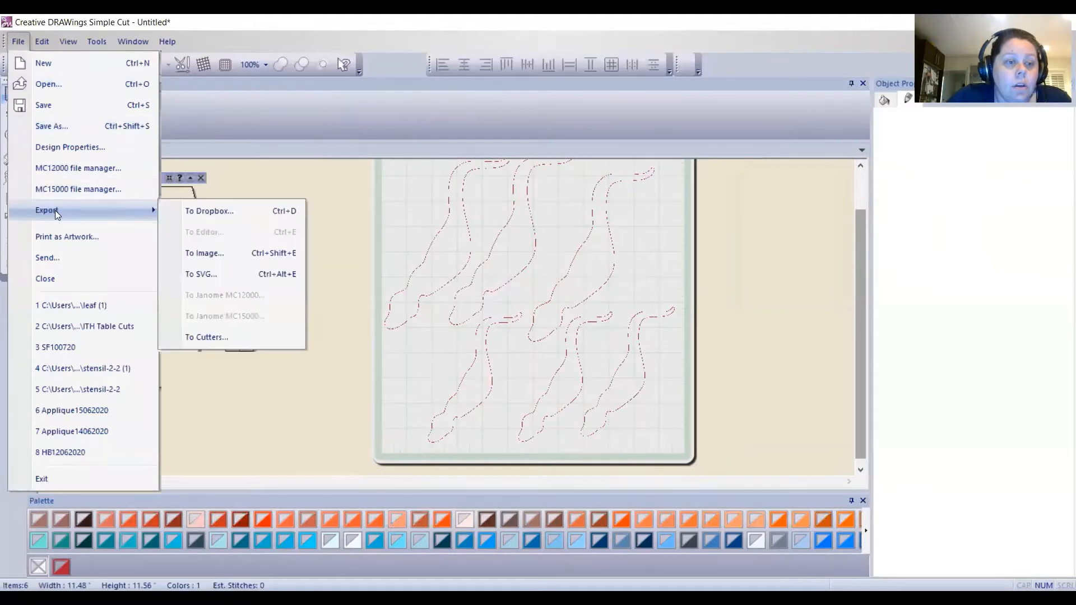
left_click(241, 335)
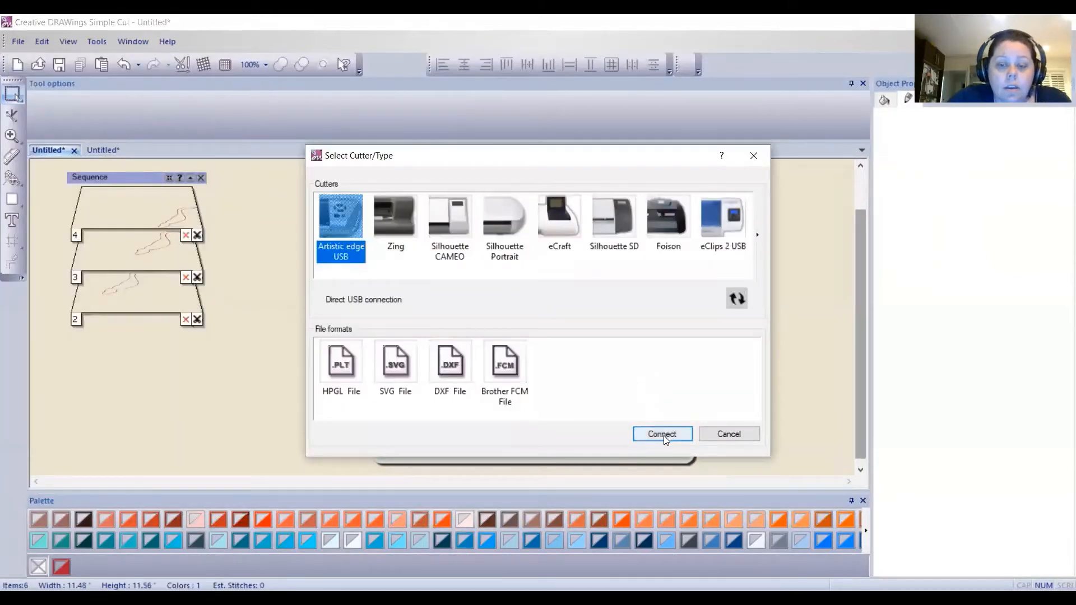
left_click(720, 437)
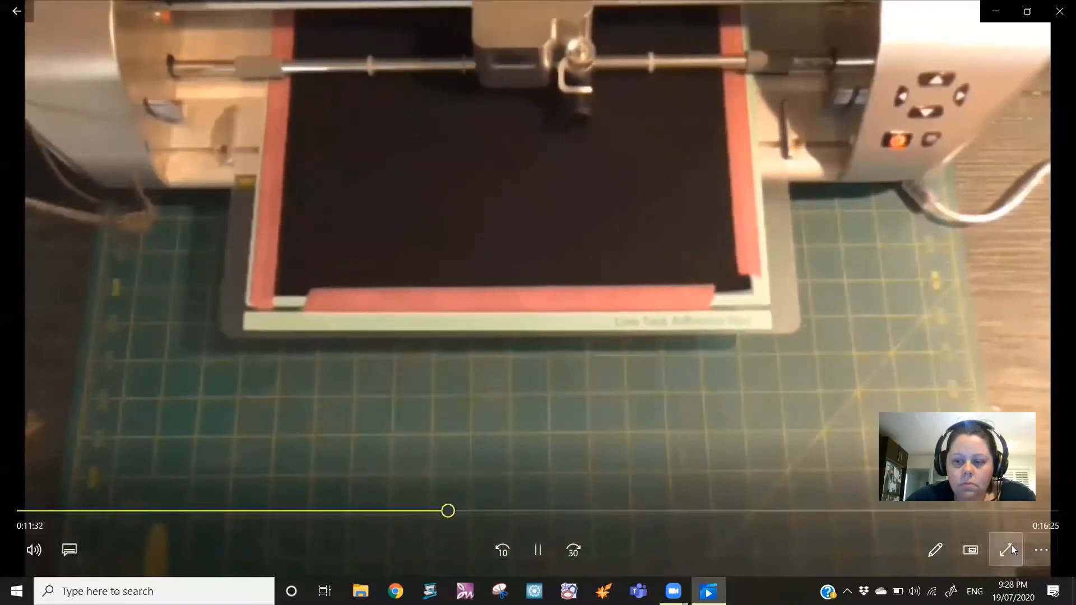
Show the recorded cutting video full screen in the video player and check its additional options
left_click(1011, 544)
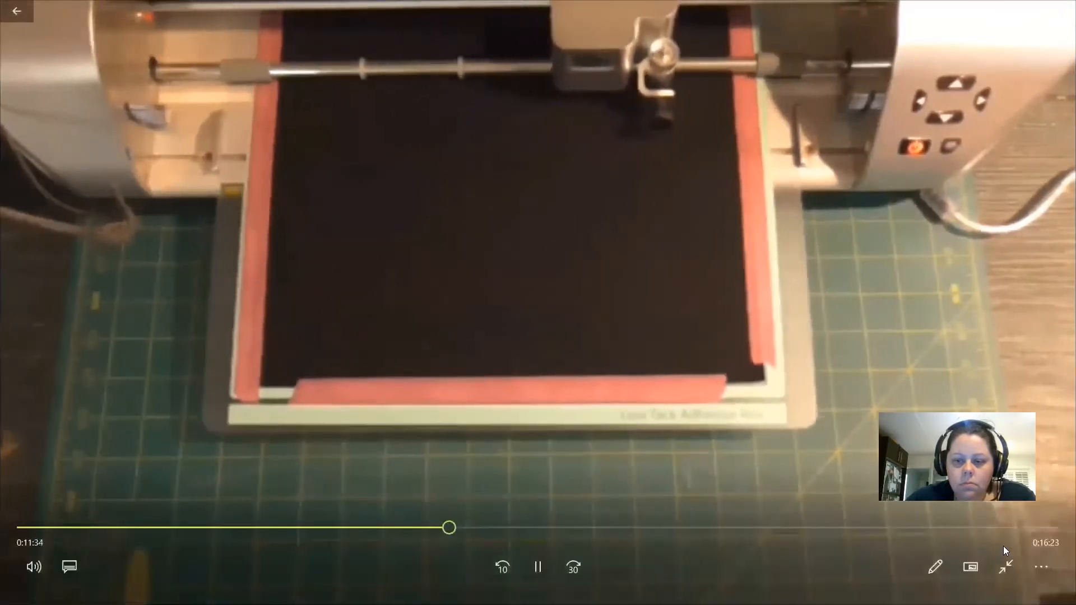
left_click(1042, 572)
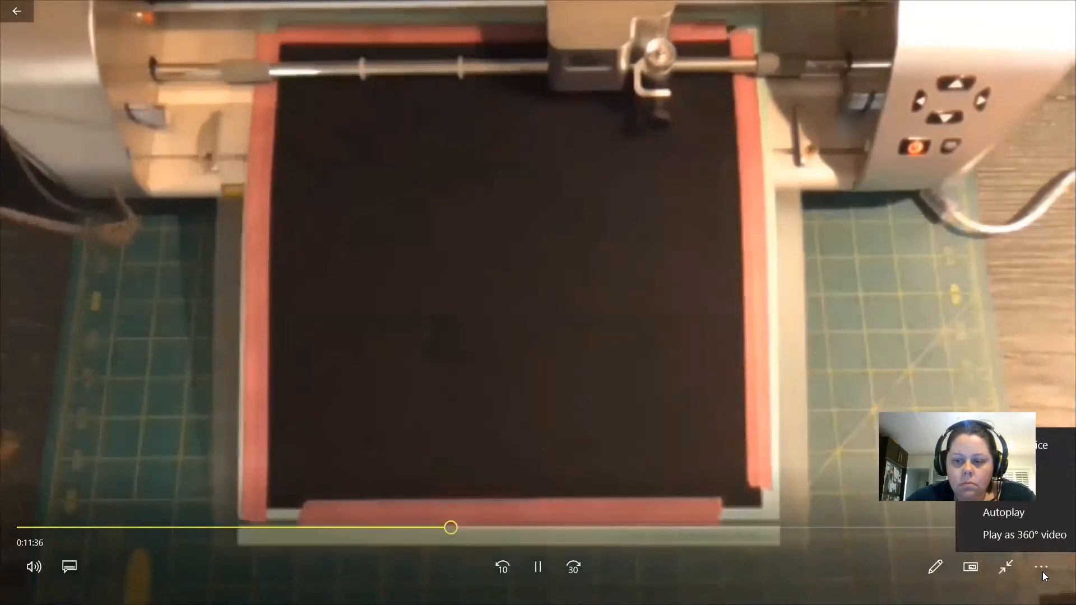
left_click(1042, 572)
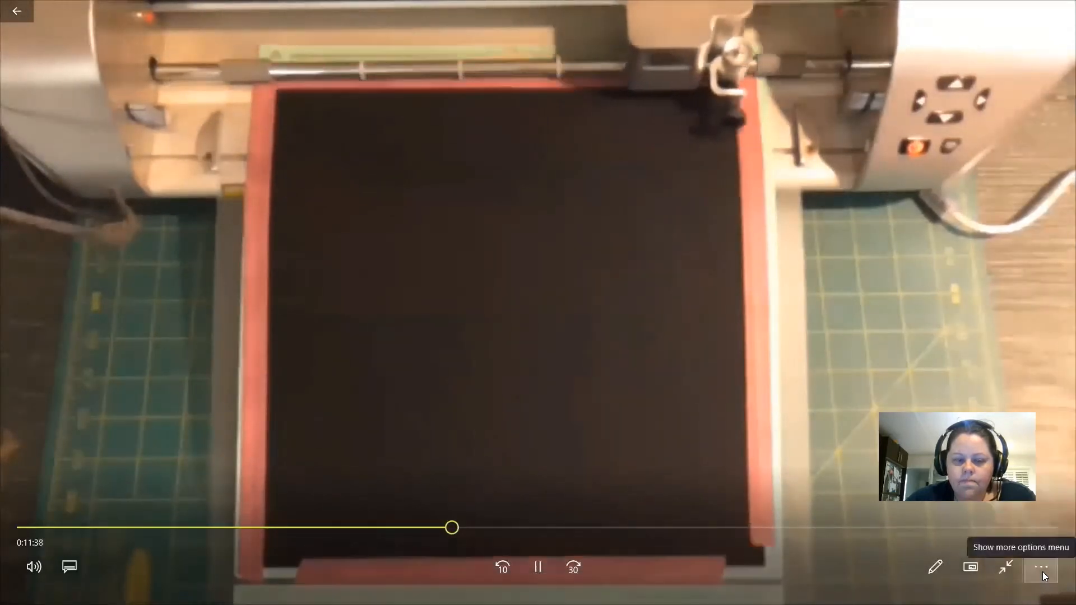